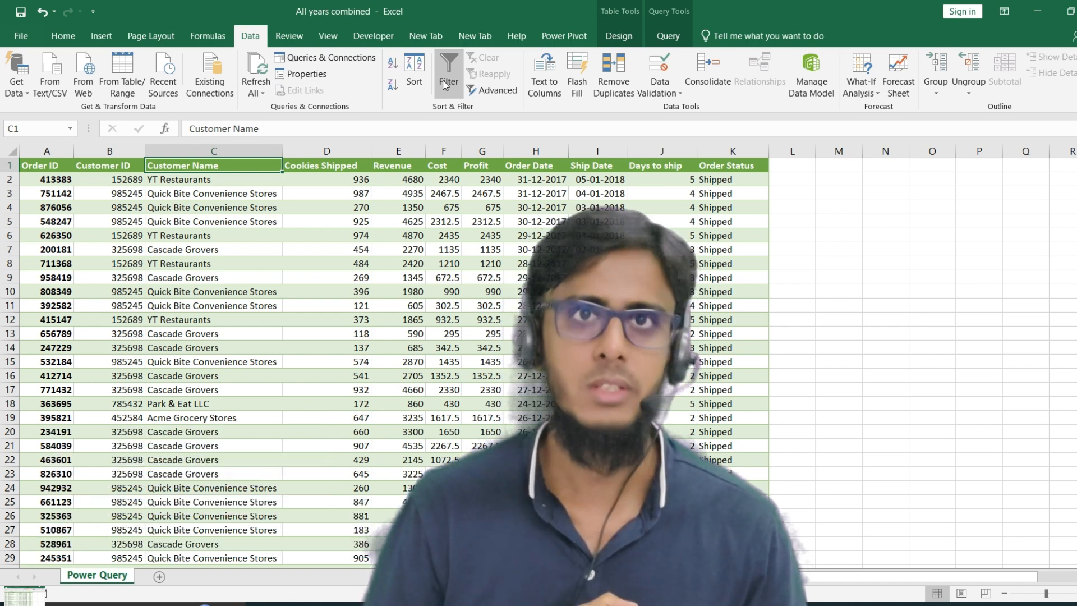
Step: Turn on the filter buttons for the order table and check the Order ID column's filter list
{"action": "left_click", "coordinate": [447, 84]}
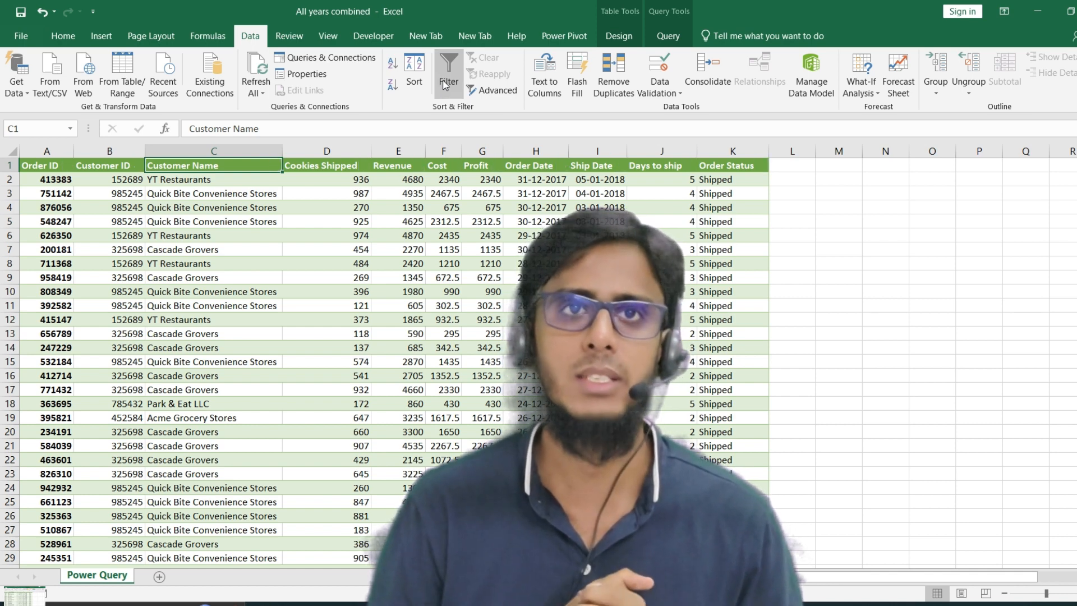
{"action": "left_click", "coordinate": [447, 85]}
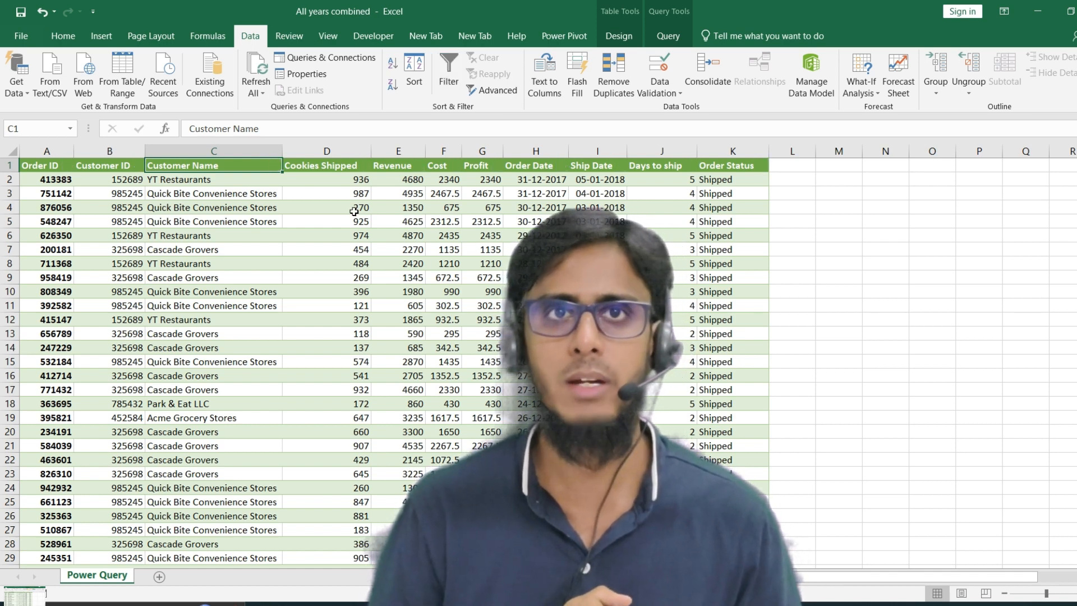
{"action": "key", "text": "ctrl+shift+l"}
{"action": "left_click", "coordinate": [67, 165]}
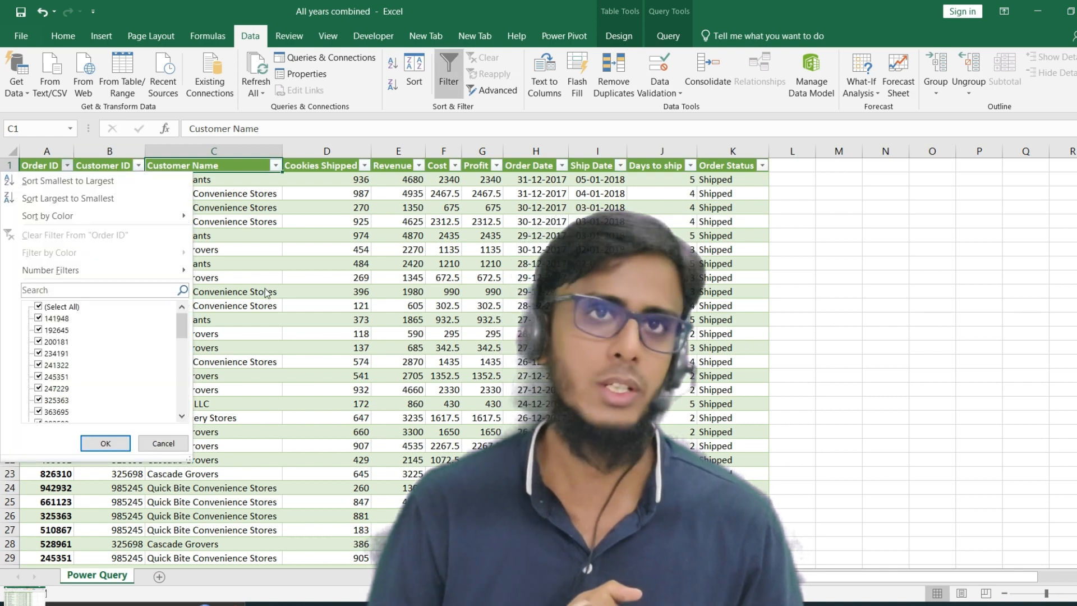
{"action": "left_click", "coordinate": [104, 443]}
{"action": "left_click", "coordinate": [325, 167]}
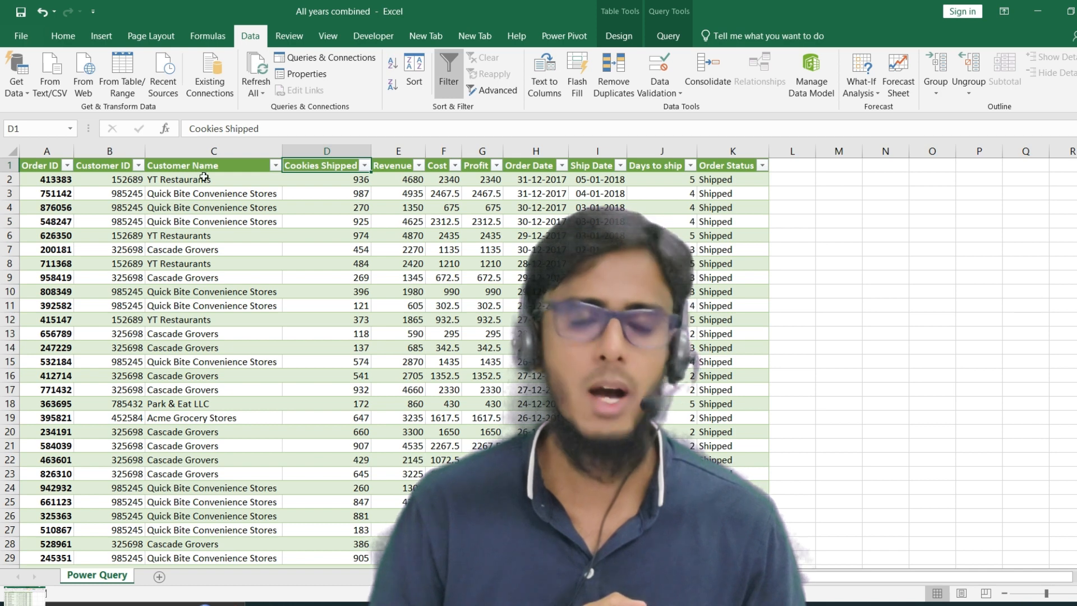
Step: Insert slicers for Order ID, Customer ID, Customer Name and Order Date into the order table
{"action": "left_click", "coordinate": [101, 36]}
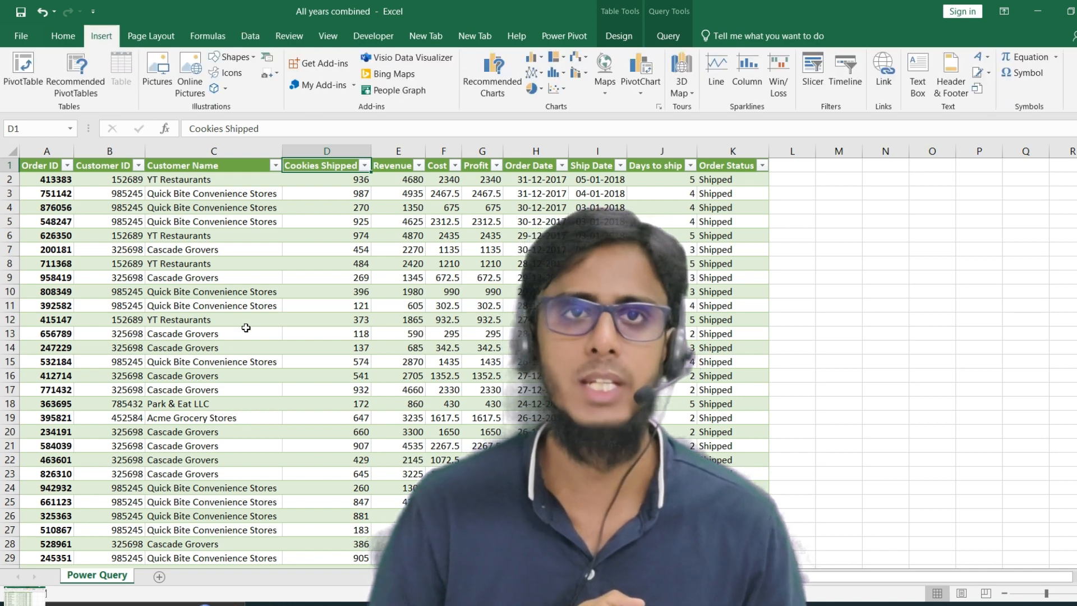
{"action": "left_click", "coordinate": [662, 165]}
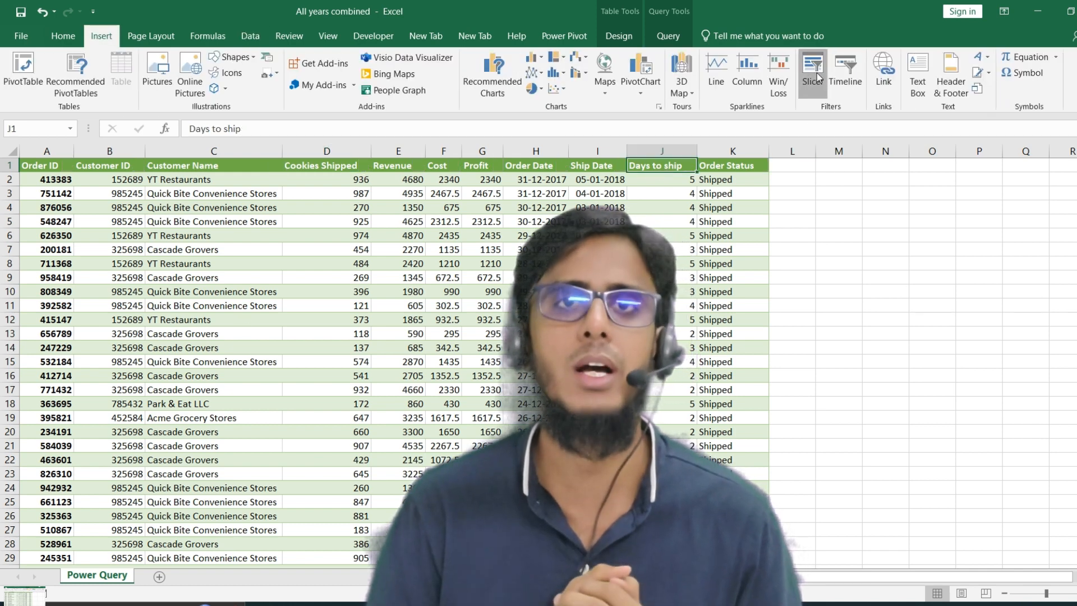
{"action": "left_click", "coordinate": [812, 73]}
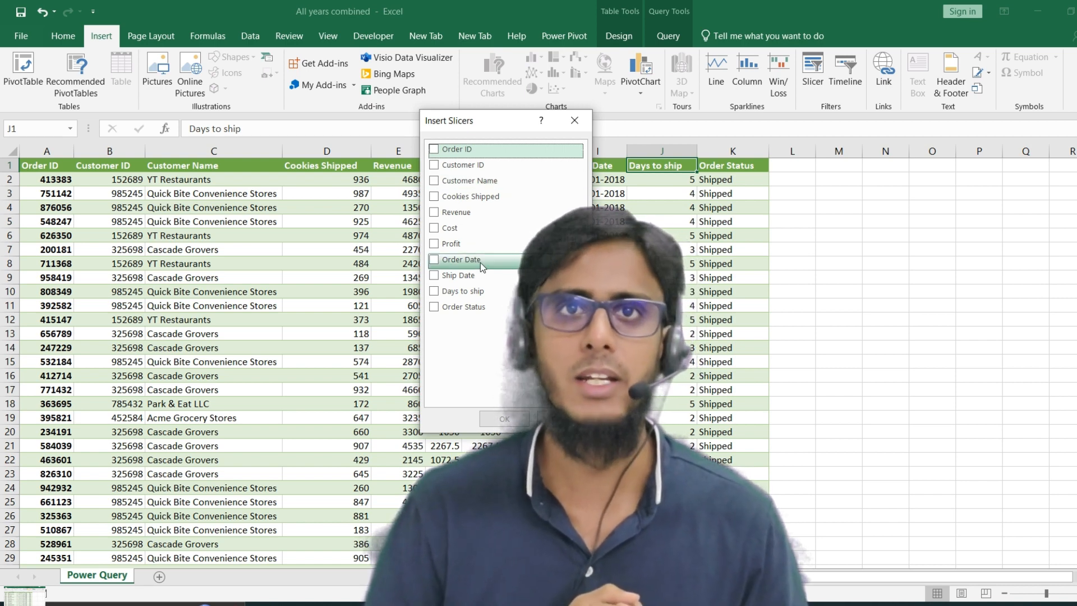
{"action": "left_click", "coordinate": [435, 149]}
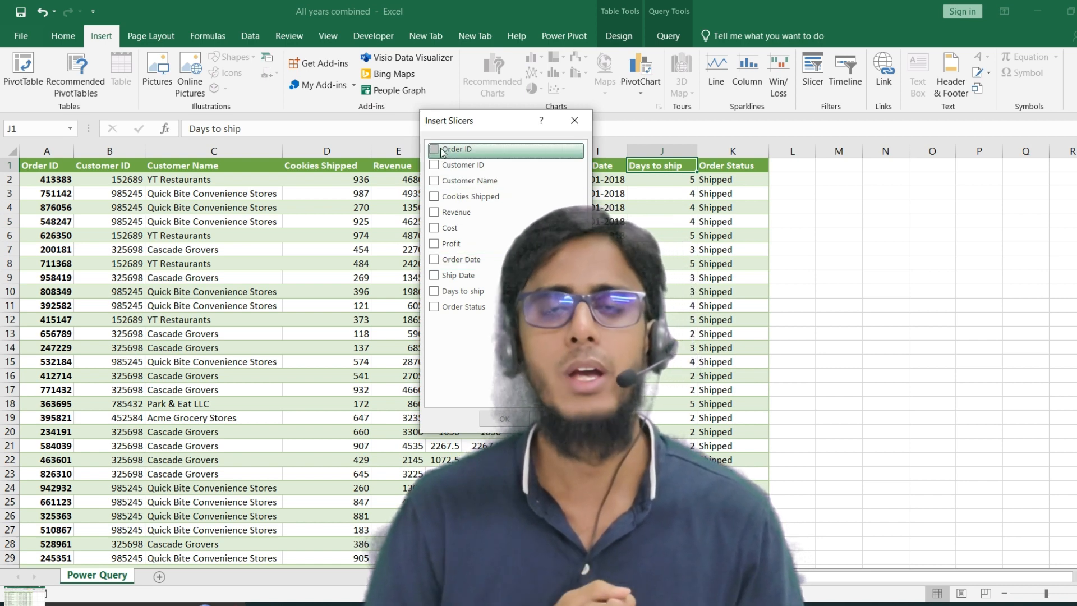
{"action": "left_click", "coordinate": [436, 166]}
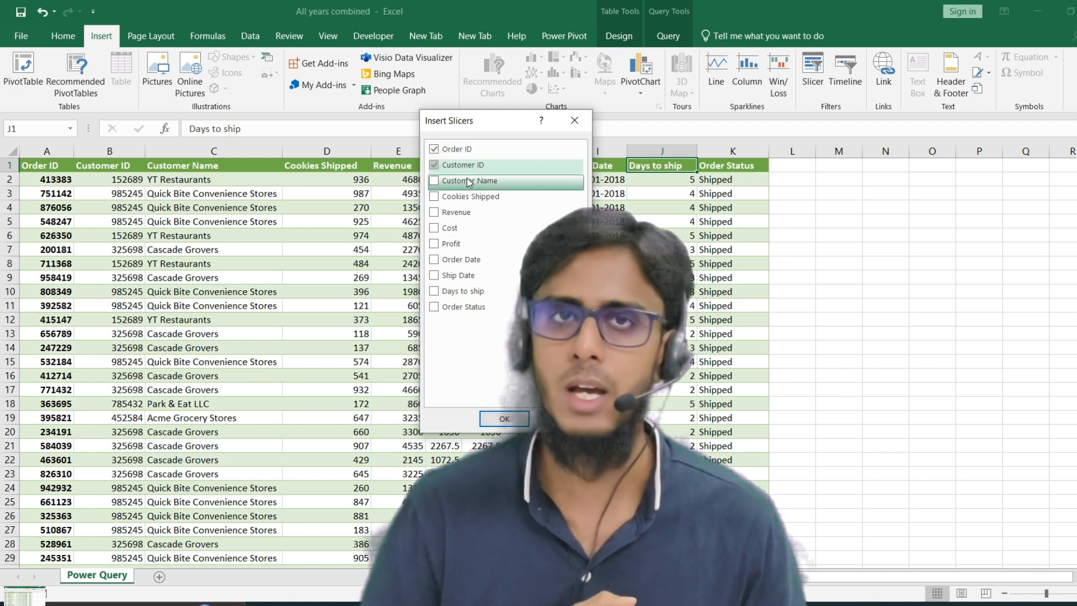
{"action": "left_click", "coordinate": [435, 260]}
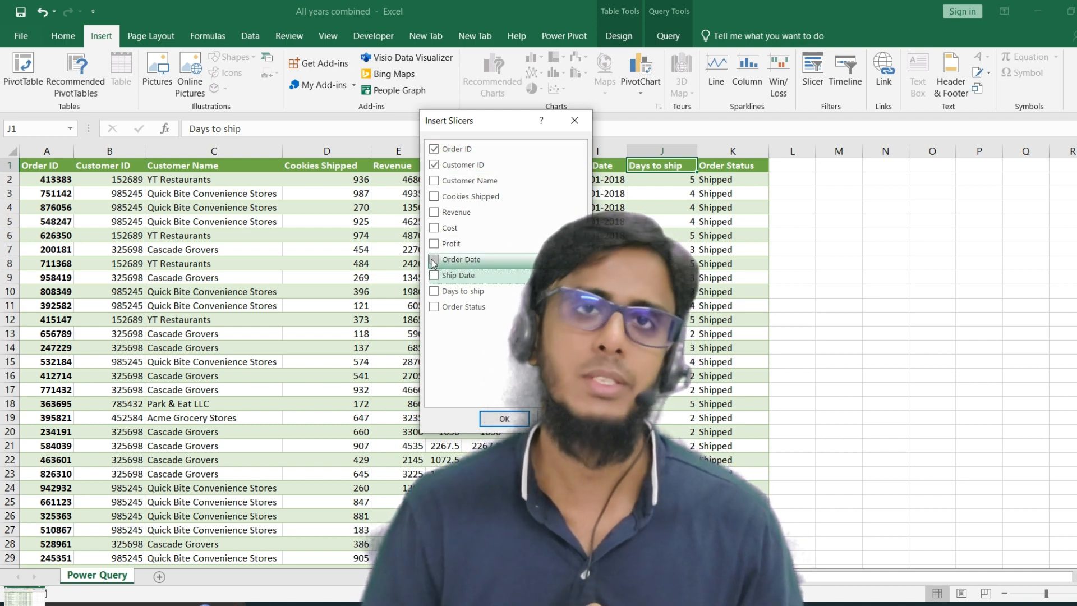
{"action": "left_click", "coordinate": [435, 180]}
{"action": "key", "text": "Return"}
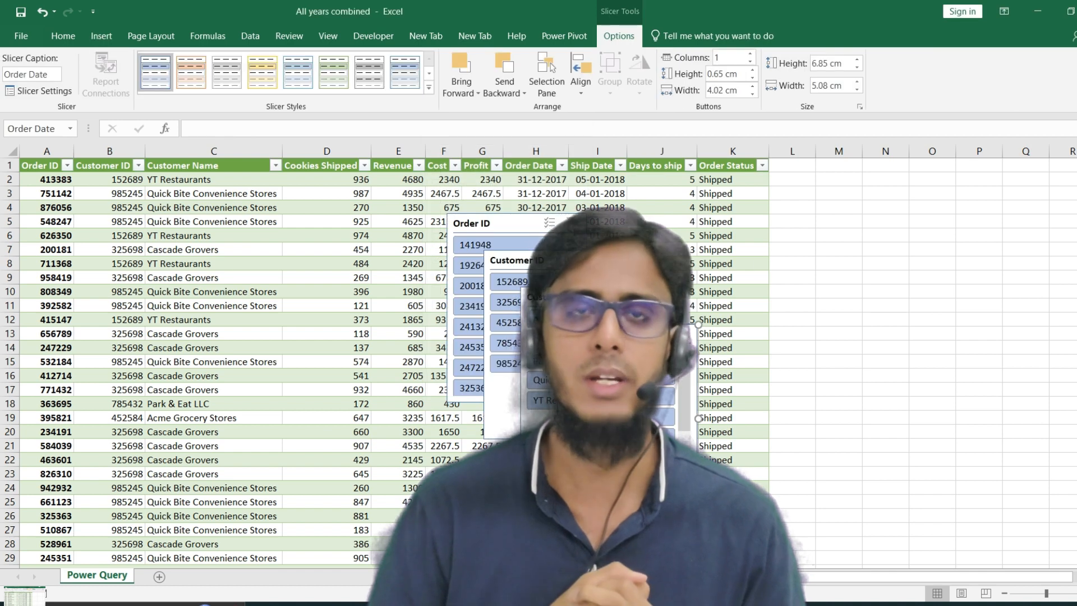
Step: Arrange the four slicers in the empty area beside the table and resize the Order ID slicer to about 6.51 by 4.72 cm
{"action": "left_click_drag", "start_coordinate": [593, 298], "coordinate": [861, 186]}
{"action": "left_click_drag", "start_coordinate": [584, 263], "coordinate": [1062, 396]}
{"action": "left_click_drag", "start_coordinate": [475, 227], "coordinate": [831, 412]}
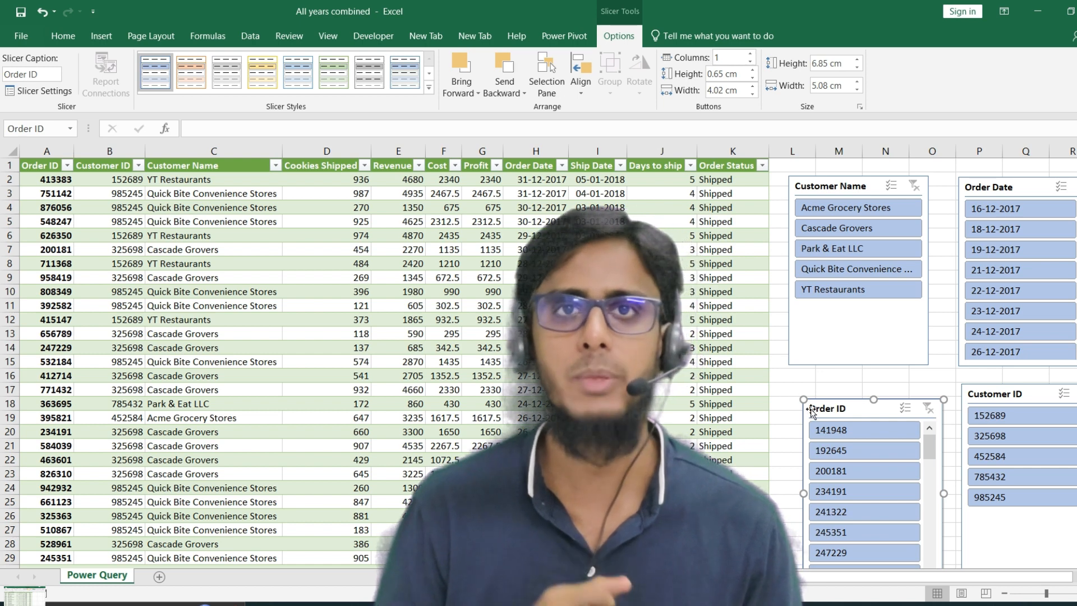
{"action": "mouse_move", "coordinate": [944, 399]}
{"action": "left_mouse_down"}
{"action": "mouse_move", "coordinate": [892, 420]}
{"action": "mouse_move", "coordinate": [931, 390]}
{"action": "left_mouse_up"}
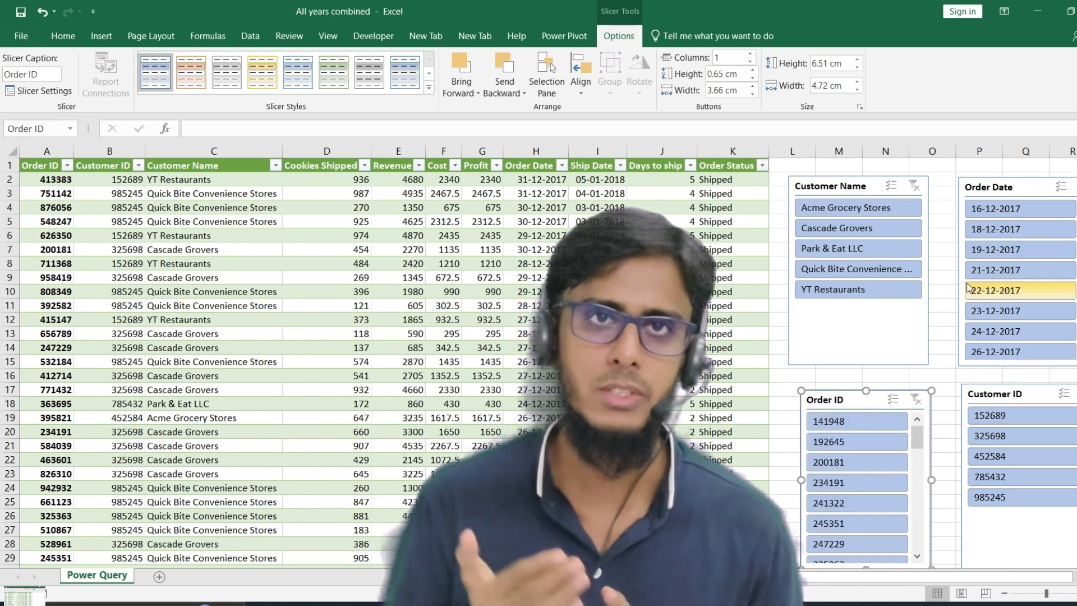
Step: Filter the table by Acme Grocery Stores and by Cascade Grovers with the Customer Name slicer, and clear that slicer's filter
{"action": "left_click", "coordinate": [827, 210]}
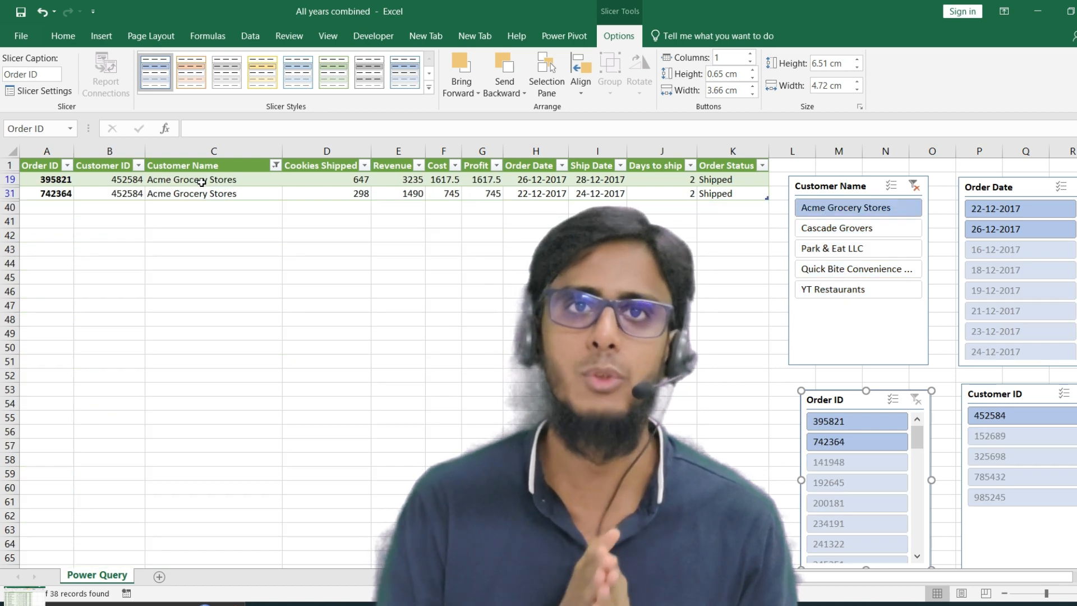
{"action": "left_click", "coordinate": [848, 234]}
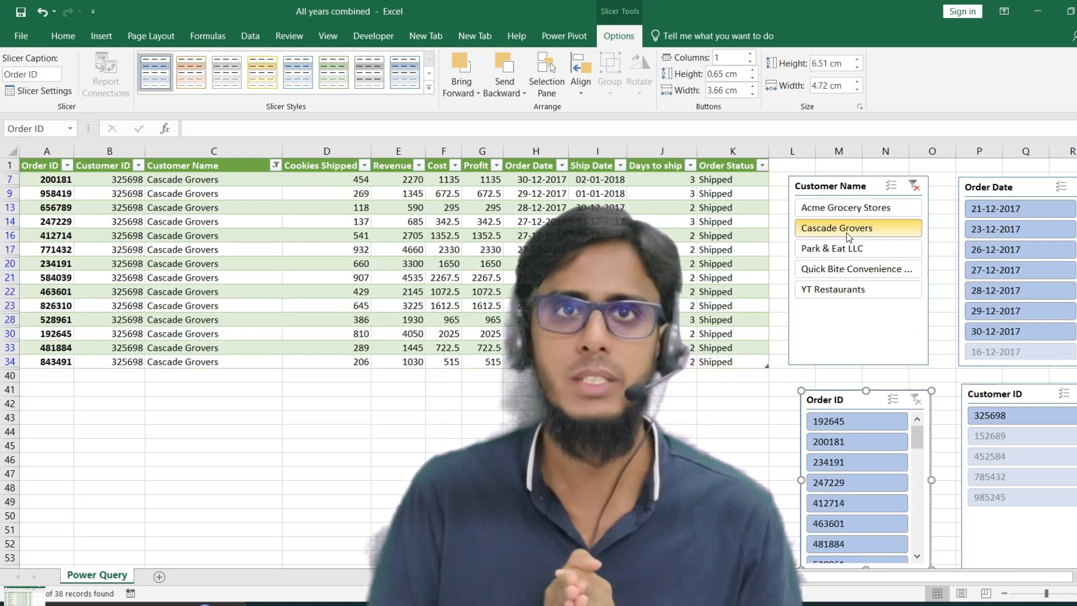
{"action": "left_click", "coordinate": [832, 182]}
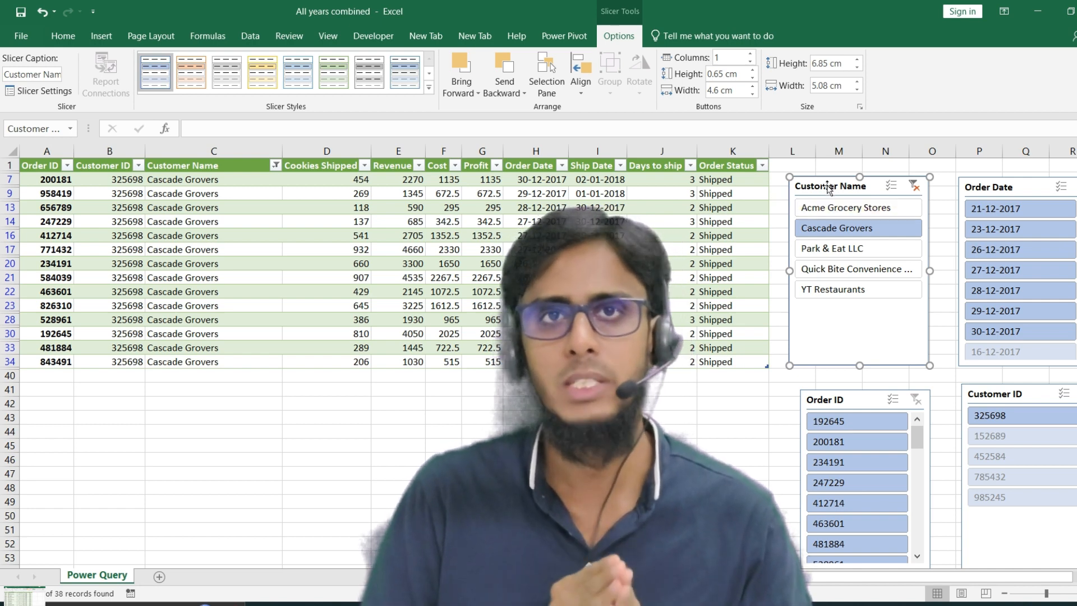
{"action": "key", "text": "alt+c"}
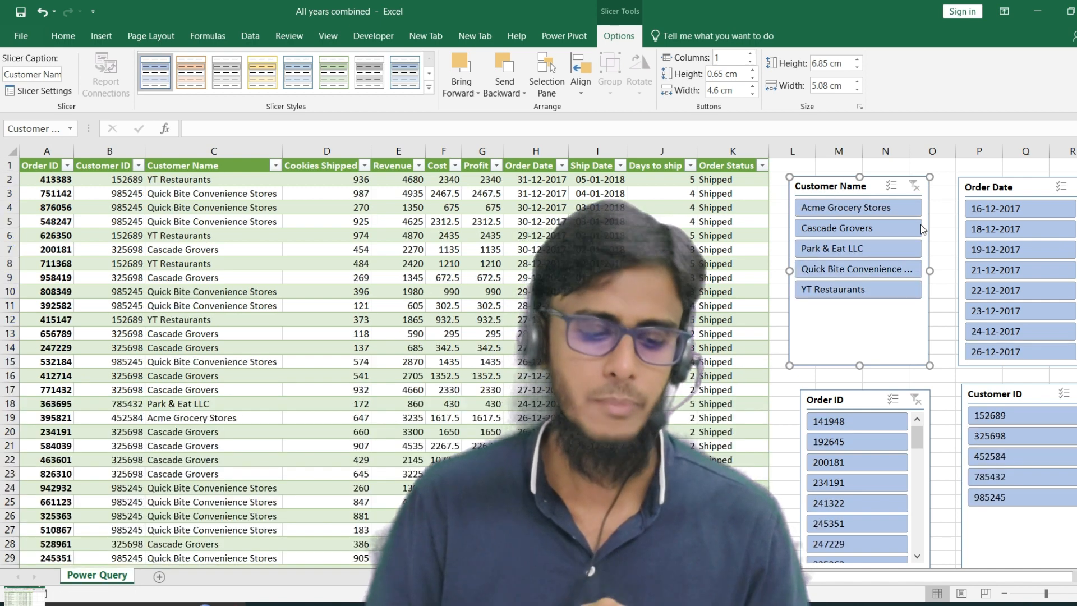
Step: Filter the table by Cascade Grovers' customer ID with the Customer ID slicer and clear that filter
{"action": "left_click", "coordinate": [1004, 436]}
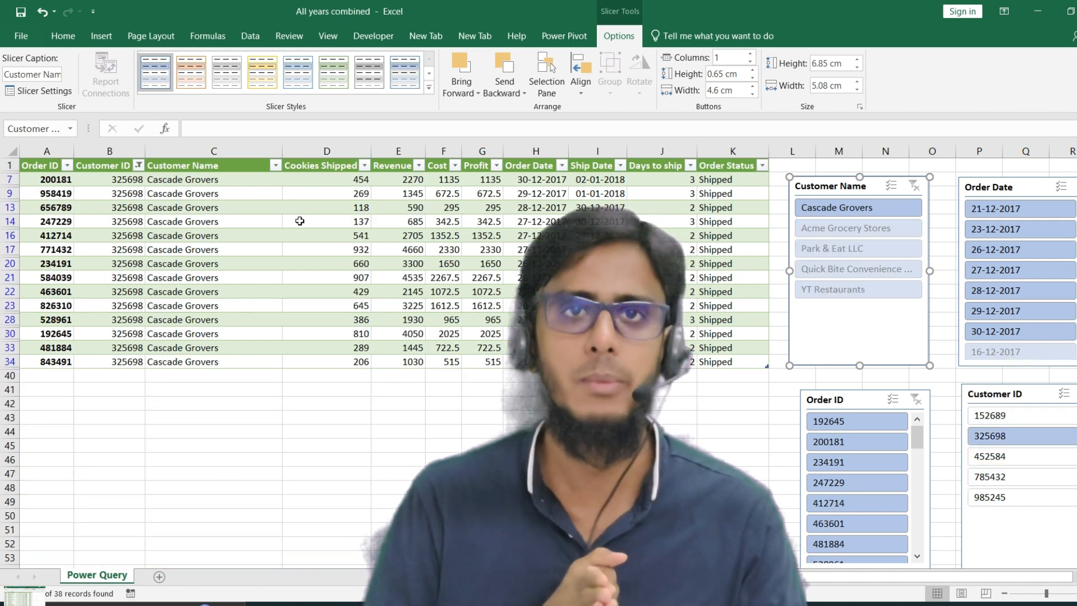
{"action": "left_click", "coordinate": [991, 395]}
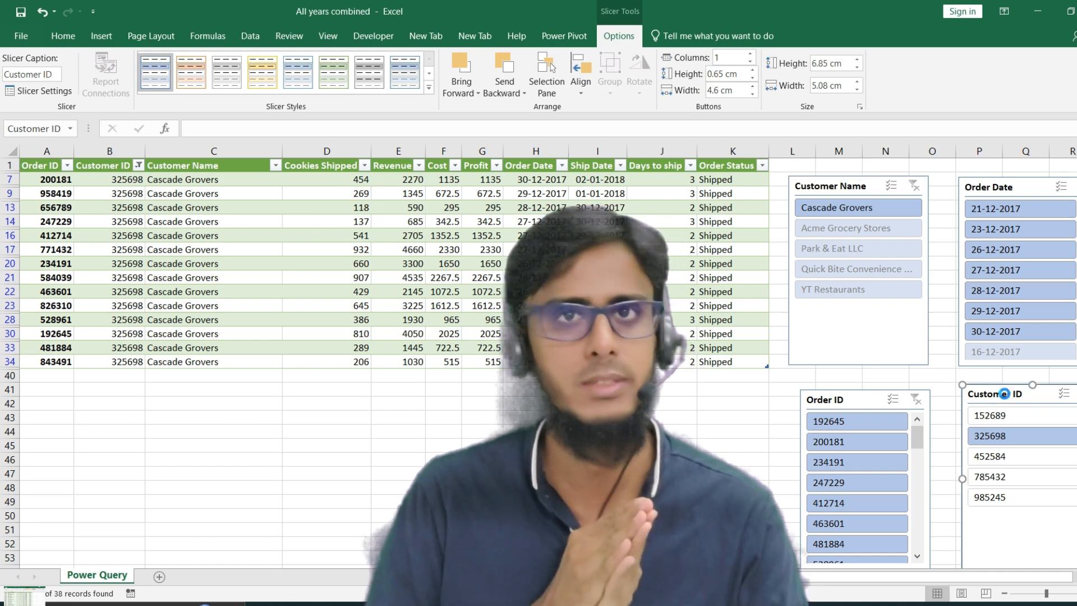
{"action": "key", "text": "alt+c"}
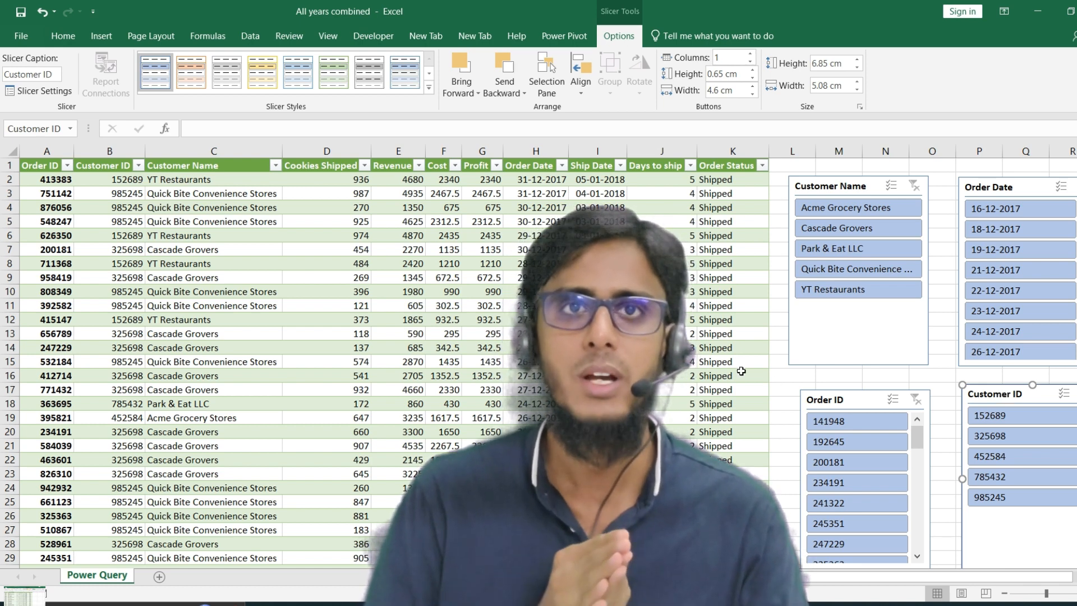
Step: View the Cookies Shipped filter options, and filter the table by Acme Grocery Stores and by Park & Eat LLC with the Customer Name slicer
{"action": "left_click", "coordinate": [318, 165]}
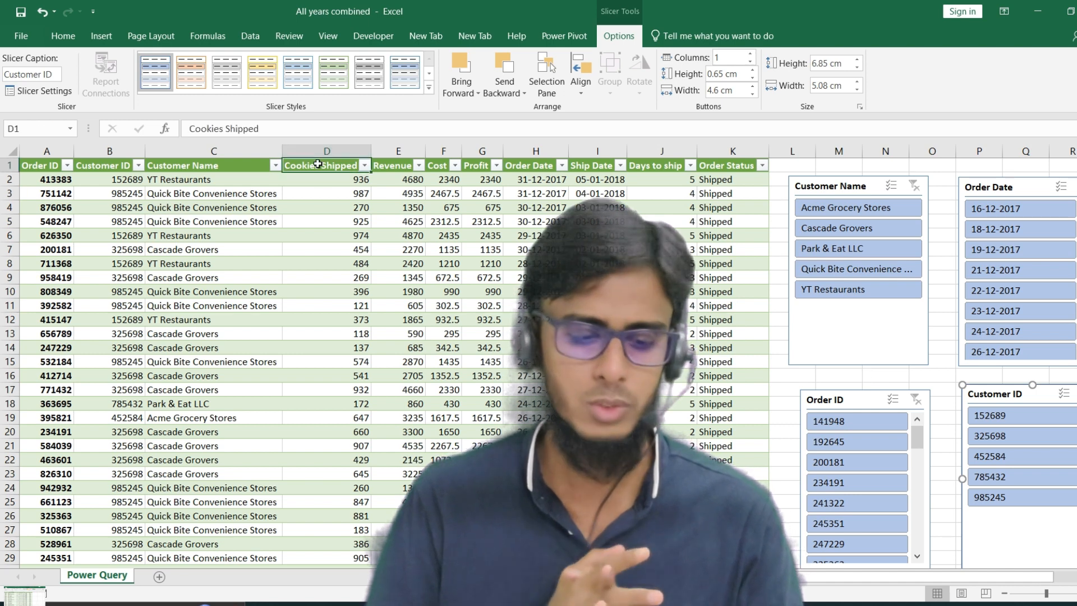
{"action": "left_click", "coordinate": [364, 165]}
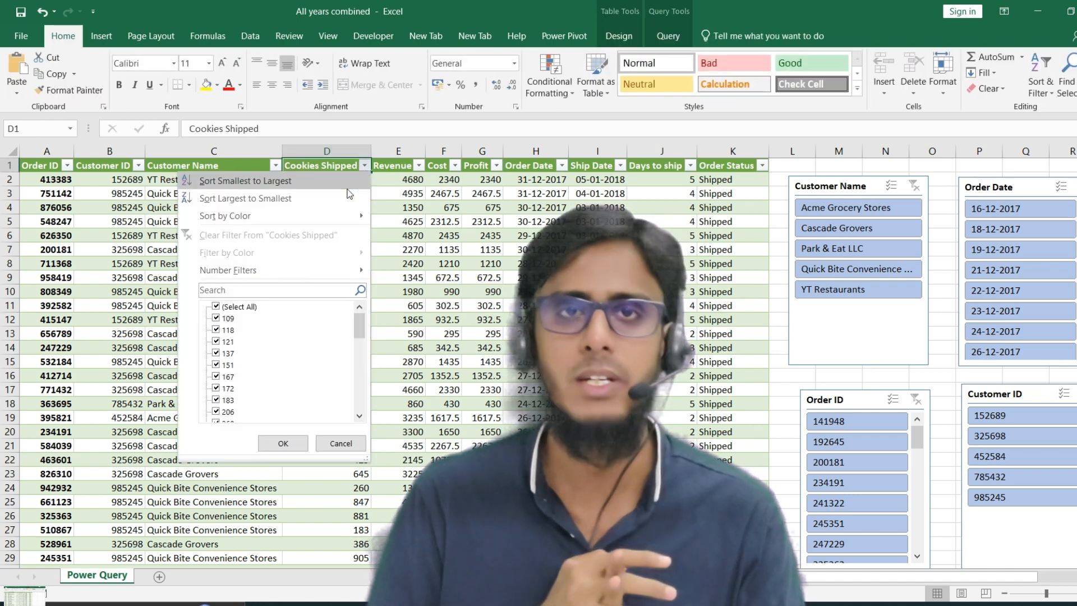
{"action": "left_click", "coordinate": [424, 243]}
{"action": "left_click", "coordinate": [852, 212]}
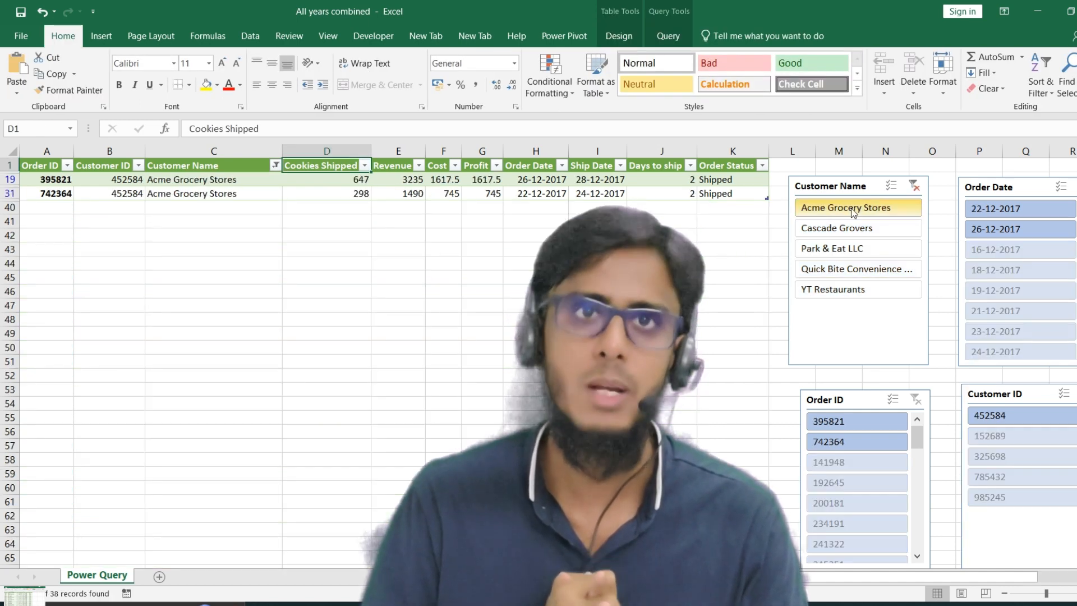
{"action": "left_click", "coordinate": [844, 250]}
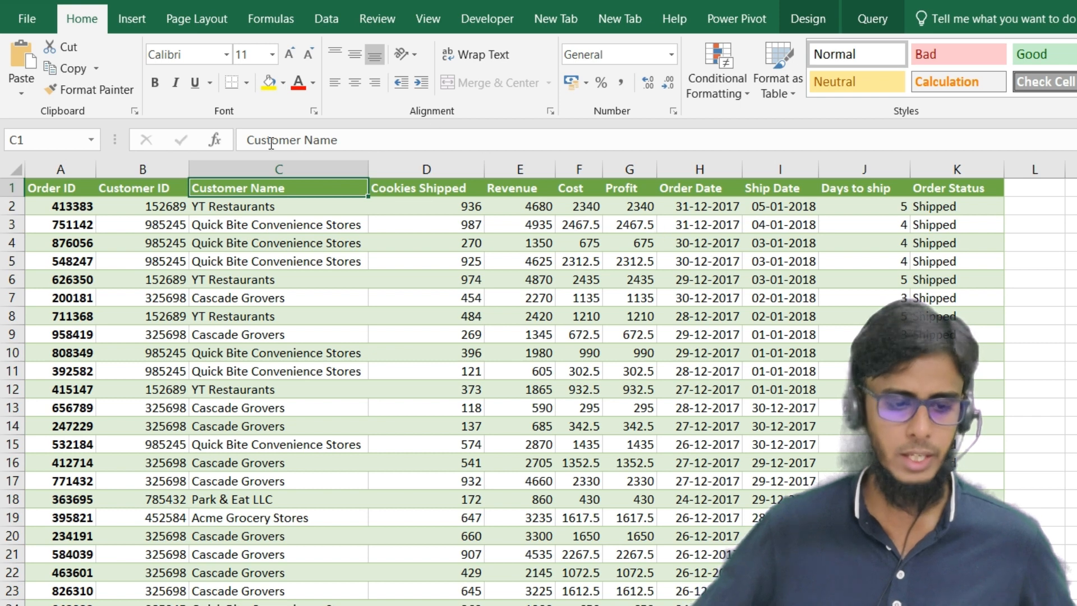
Step: Turn on the filter buttons for the order table and view the Customer Name column's filter list
{"action": "left_click", "coordinate": [321, 22]}
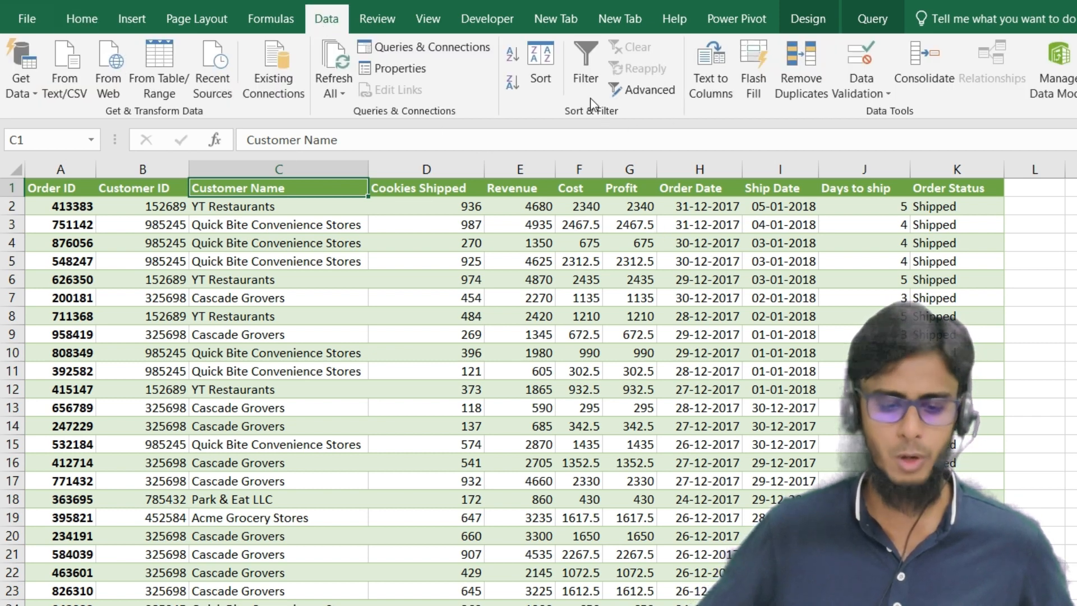
{"action": "left_click", "coordinate": [581, 80]}
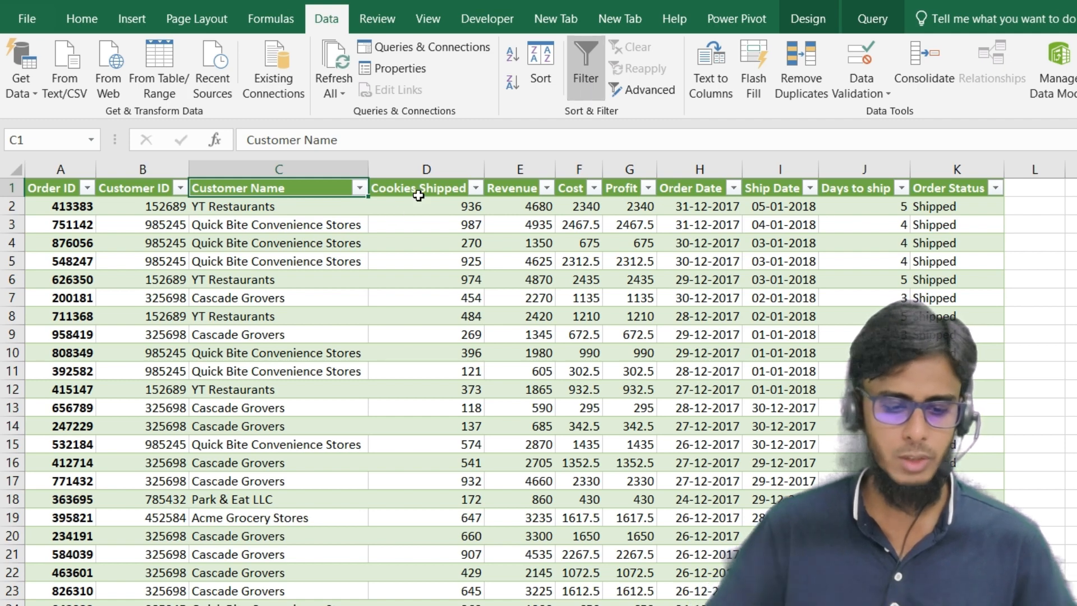
{"action": "left_click", "coordinate": [359, 188]}
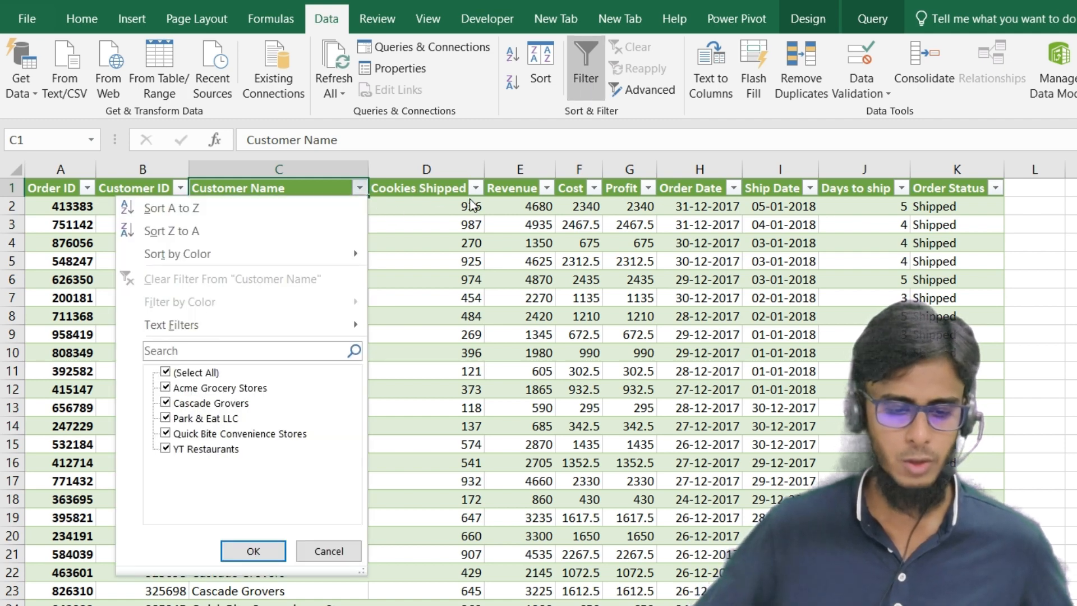
{"action": "left_click", "coordinate": [448, 196]}
Step: Try to exclude the value 109 in the Cookies Shipped column's filter after deselecting and reselecting all values
{"action": "left_click", "coordinate": [476, 188]}
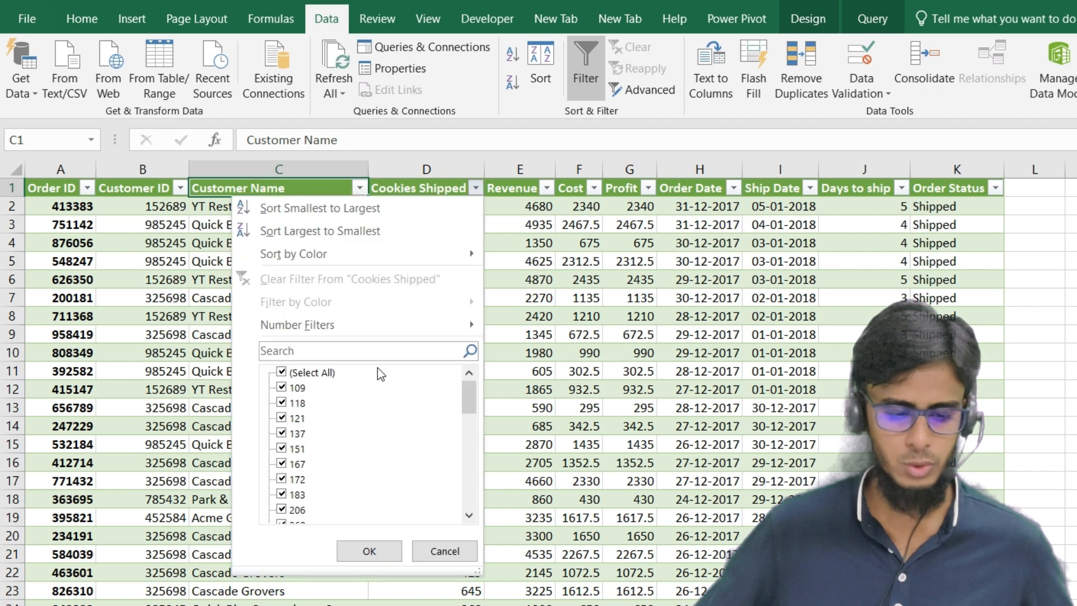
{"action": "left_click", "coordinate": [281, 372]}
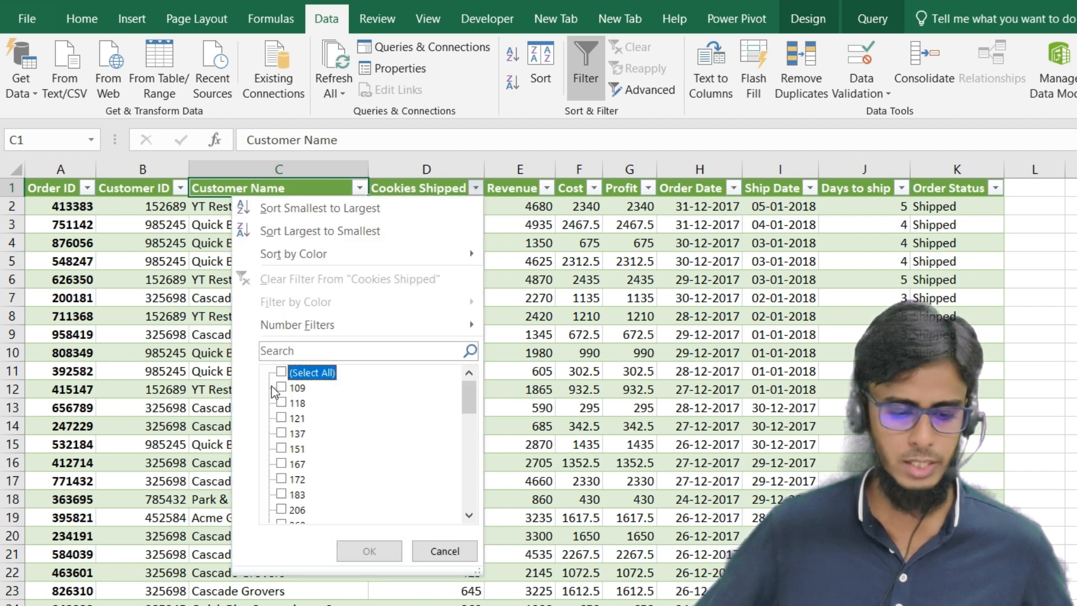
{"action": "left_click", "coordinate": [281, 373]}
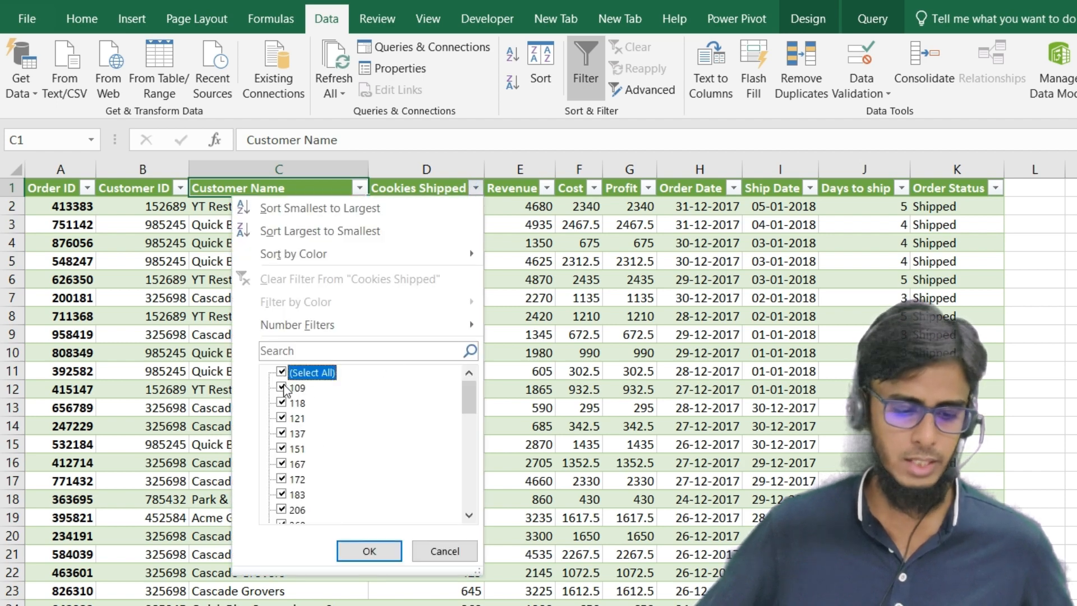
{"action": "left_click", "coordinate": [281, 388]}
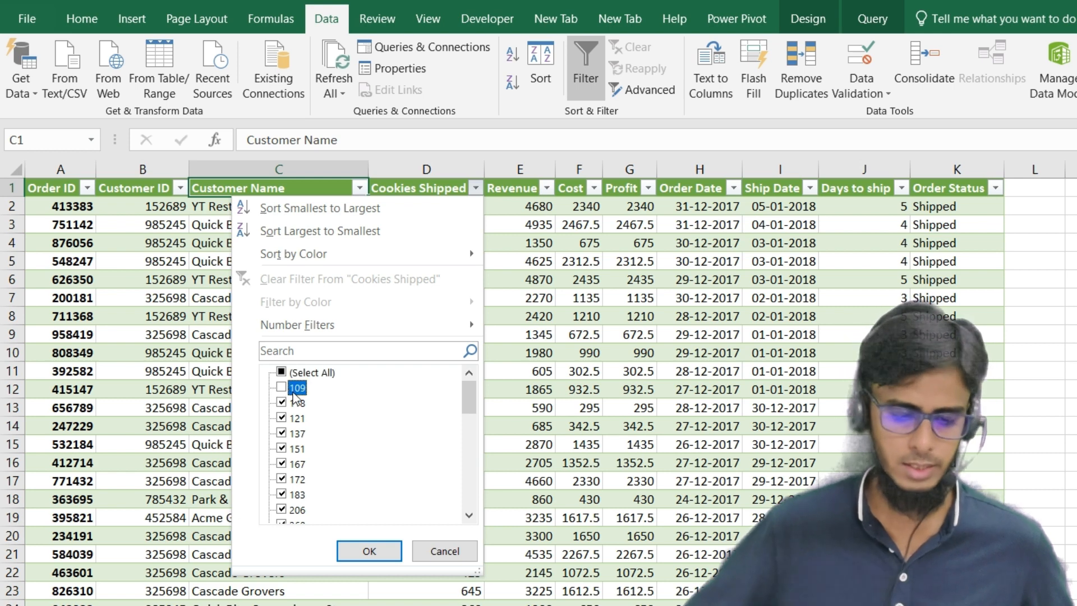
{"action": "key", "text": "Return"}
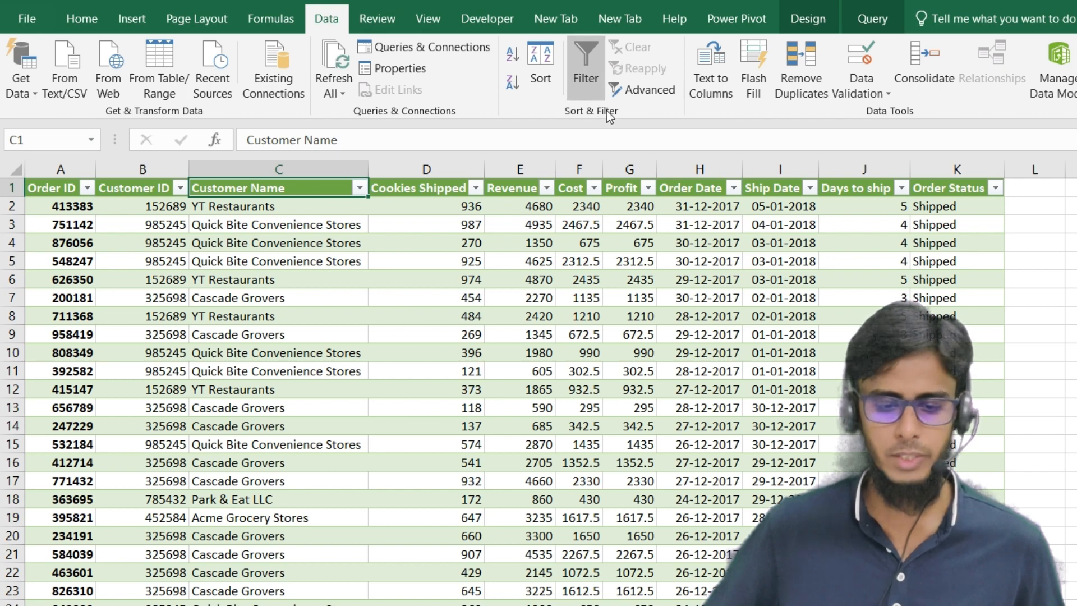
Step: Hide the table's filter buttons, show them again, and hide them once more
{"action": "left_click", "coordinate": [580, 80]}
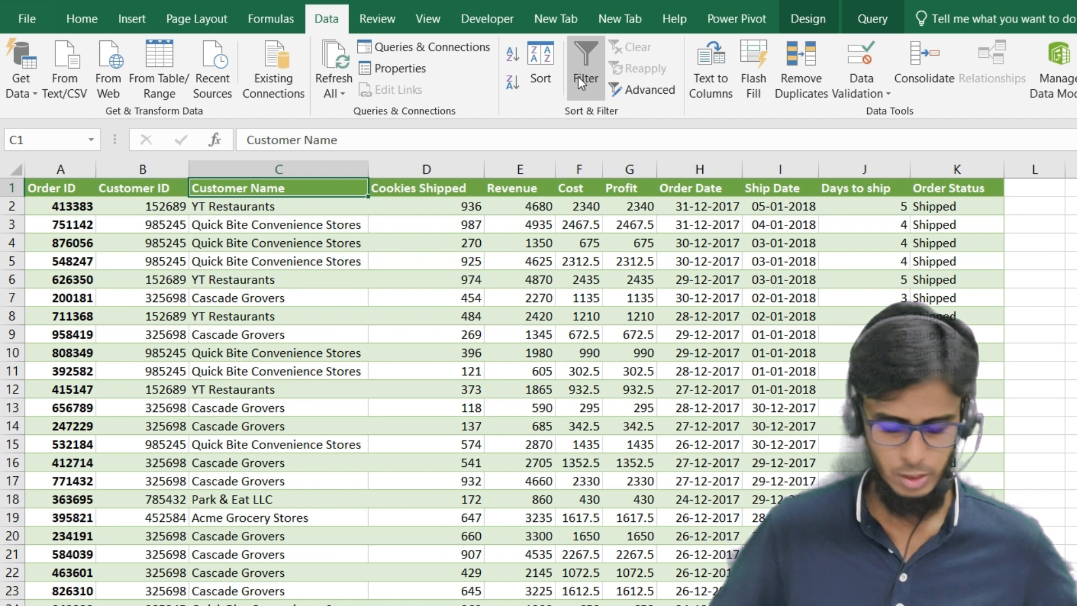
{"action": "left_click", "coordinate": [578, 76]}
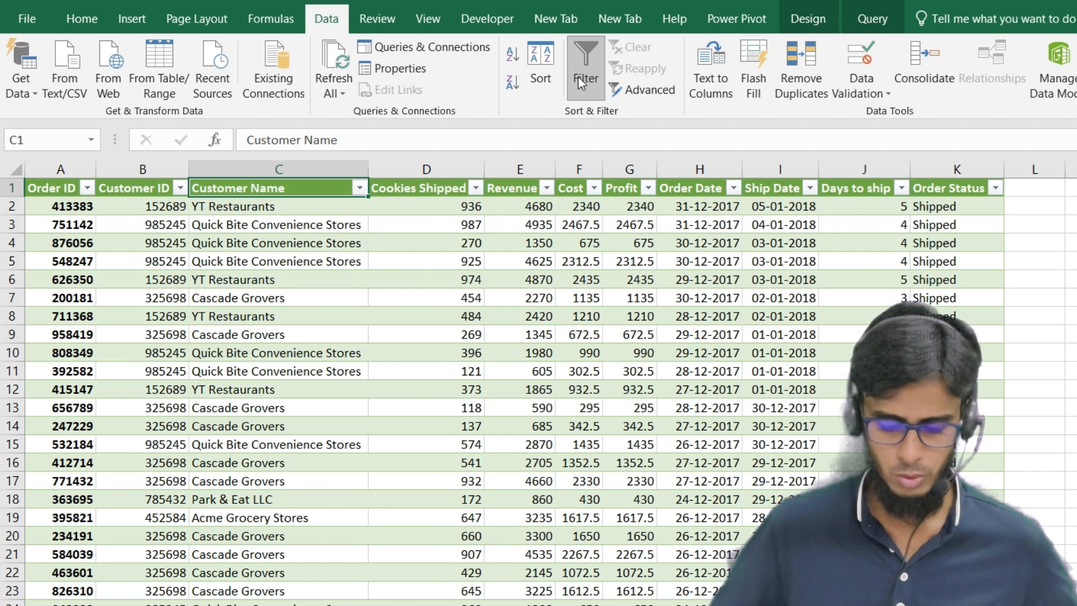
{"action": "left_click", "coordinate": [578, 76]}
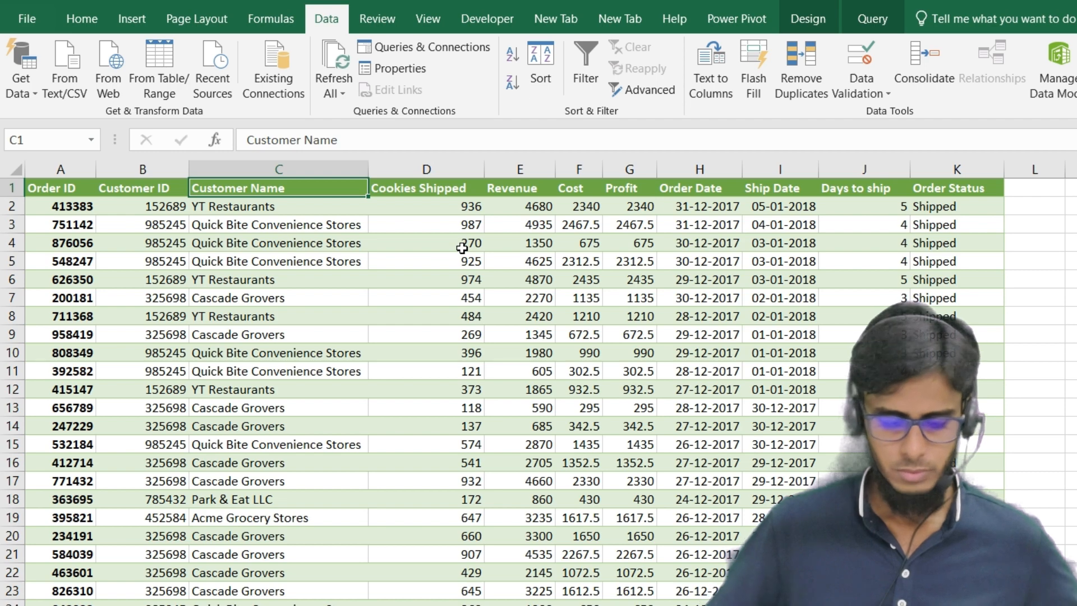
Step: Turn the order table's filter buttons back on and view the Order ID column's filter list
{"action": "key", "text": "ctrl+shift+l"}
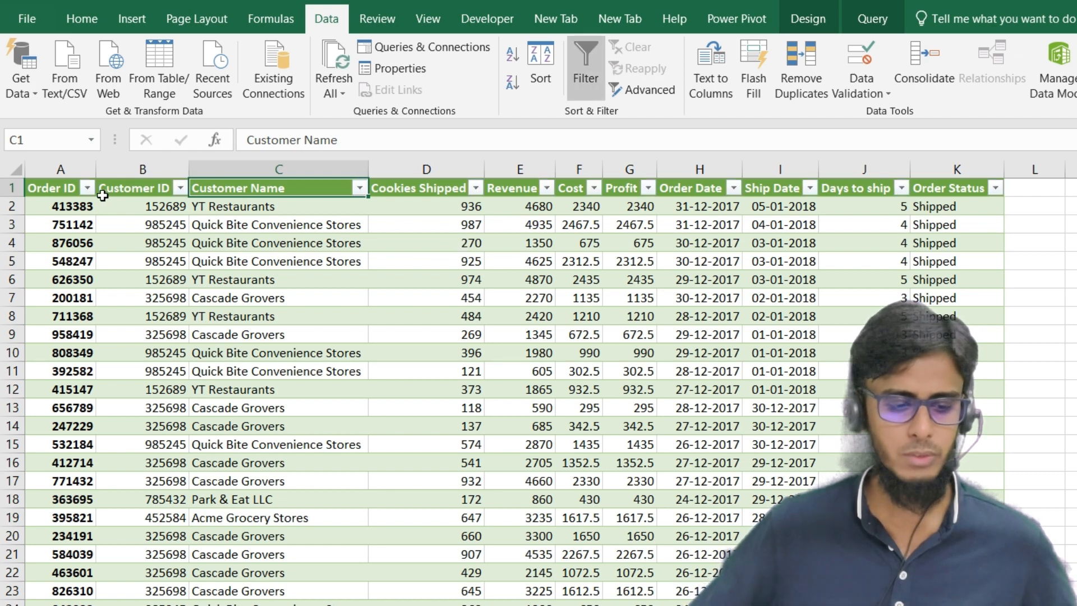
{"action": "left_click", "coordinate": [87, 188]}
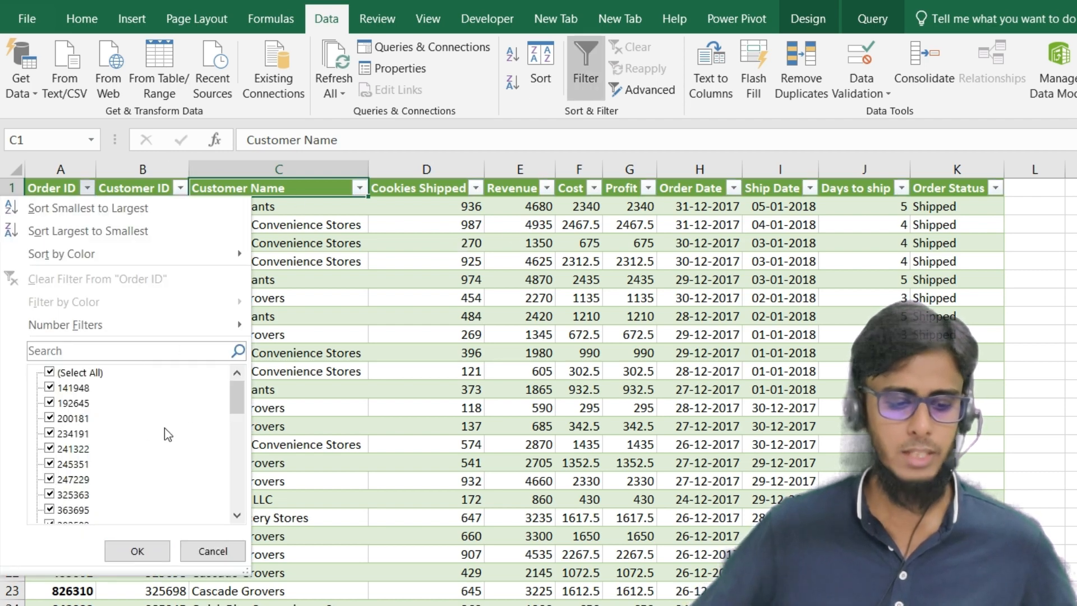
{"action": "left_click", "coordinate": [349, 354]}
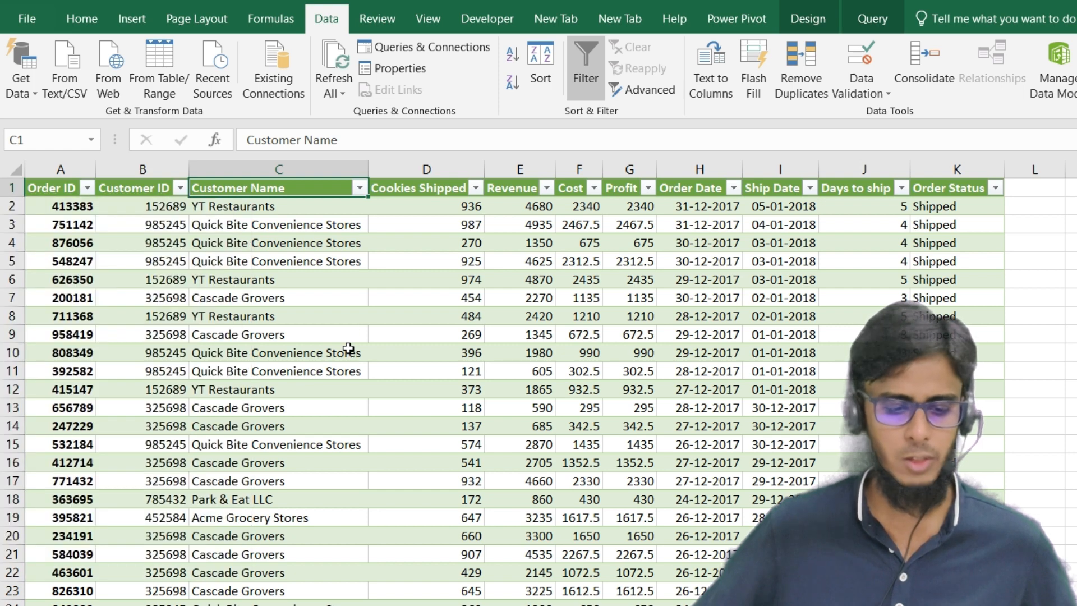
{"action": "left_click", "coordinate": [425, 194]}
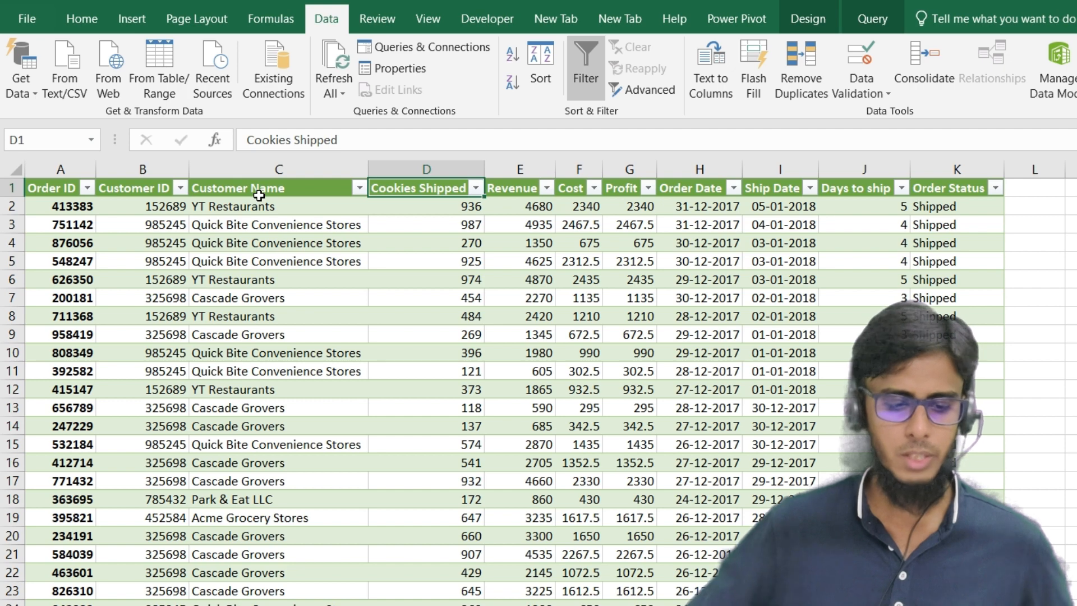
Step: Hide the table's filter buttons and insert slicers for Order ID, Customer ID, Customer Name and Order Date
{"action": "left_click", "coordinate": [132, 18]}
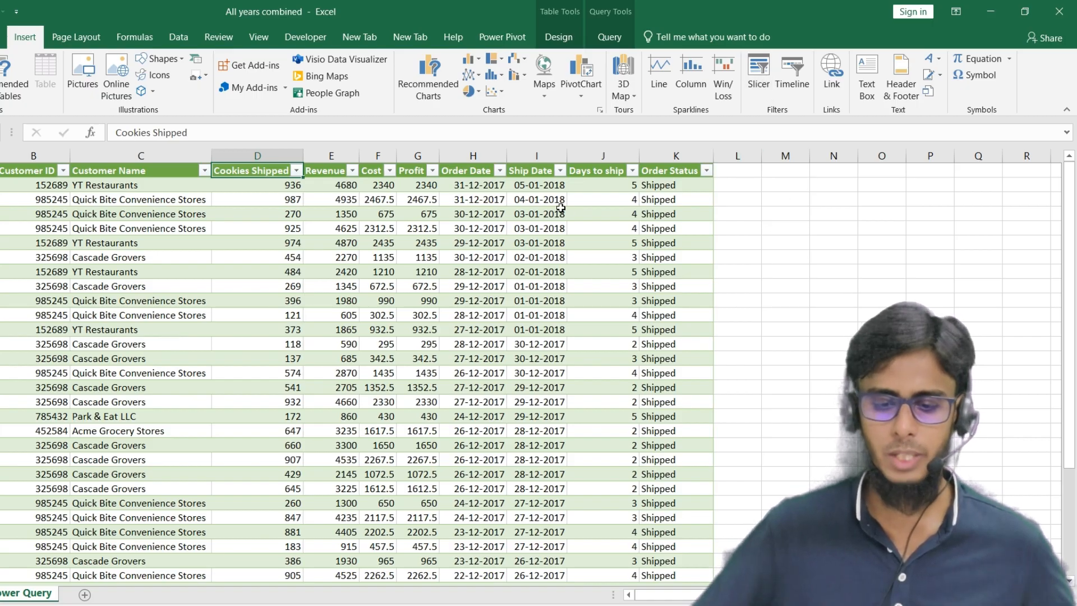
{"action": "left_click", "coordinate": [603, 173]}
{"action": "key", "text": "ctrl+shift+l"}
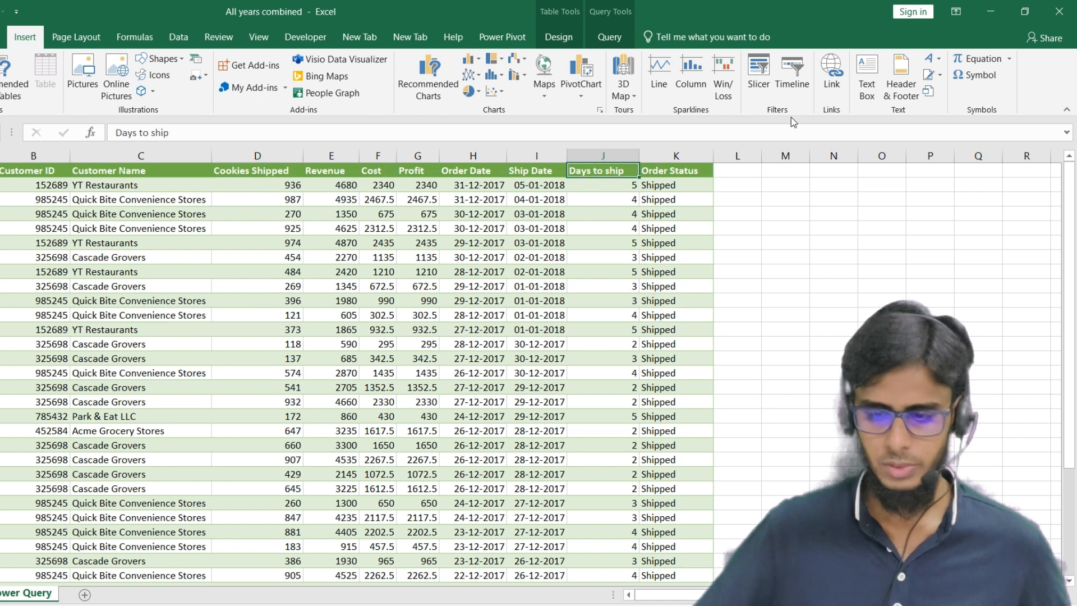
{"action": "left_click", "coordinate": [760, 75]}
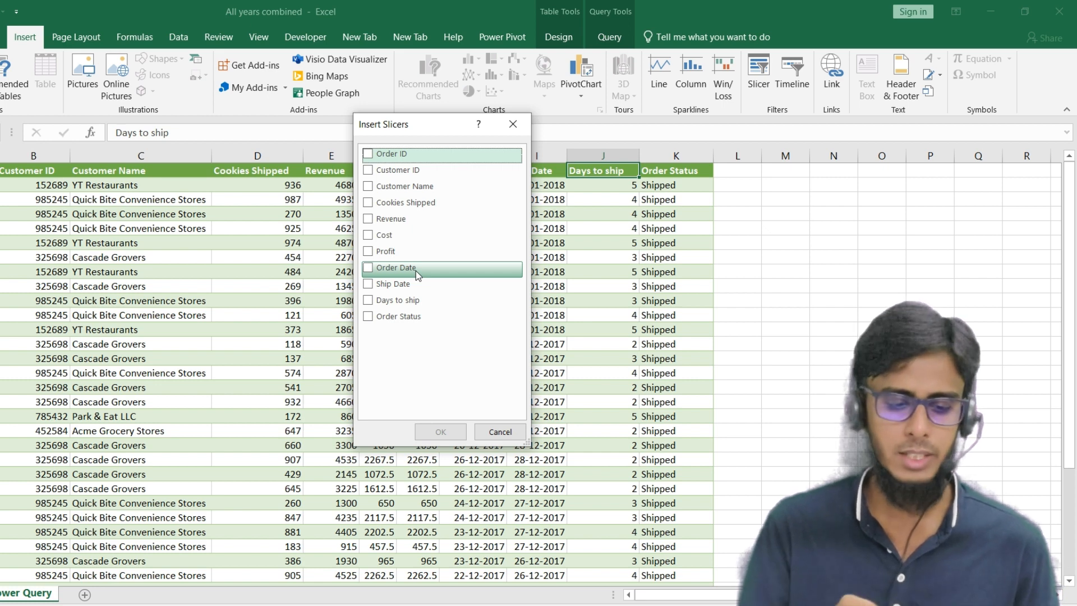
{"action": "left_click", "coordinate": [386, 155]}
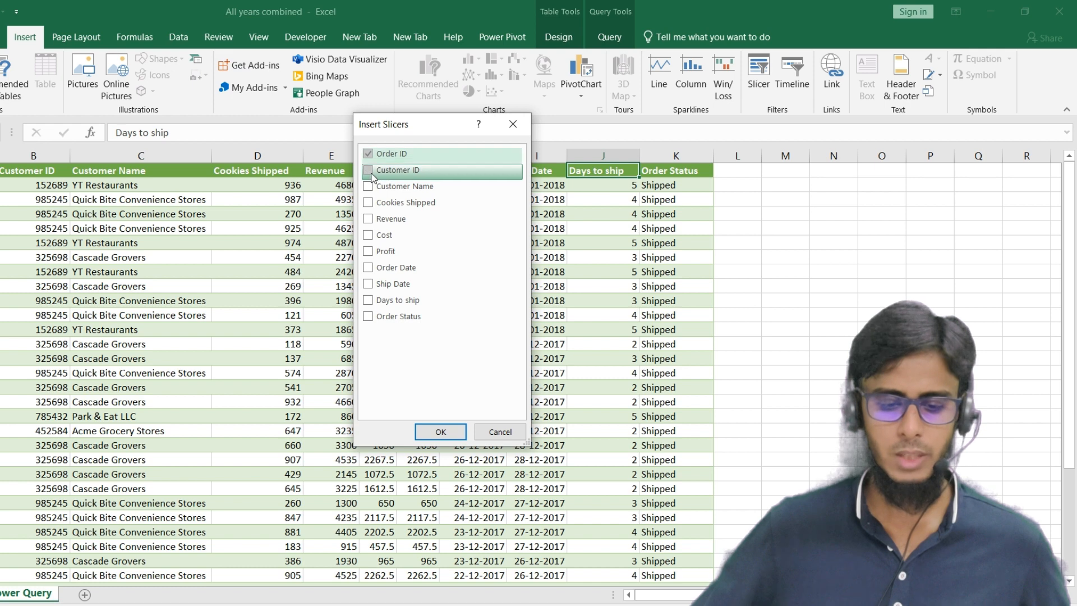
{"action": "left_click", "coordinate": [373, 172]}
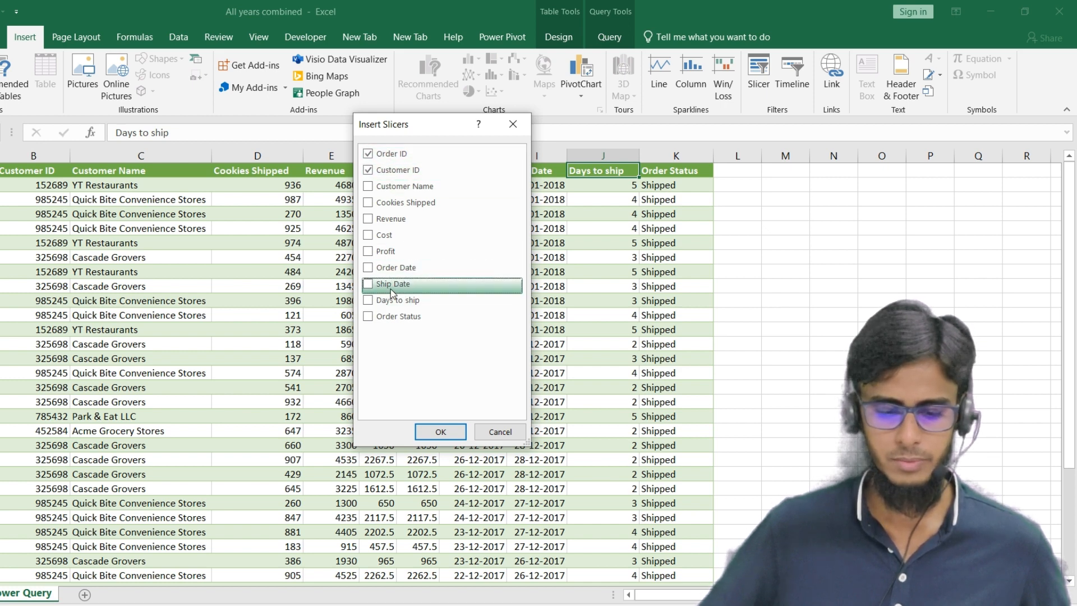
{"action": "left_click", "coordinate": [367, 270]}
{"action": "left_click", "coordinate": [370, 187]}
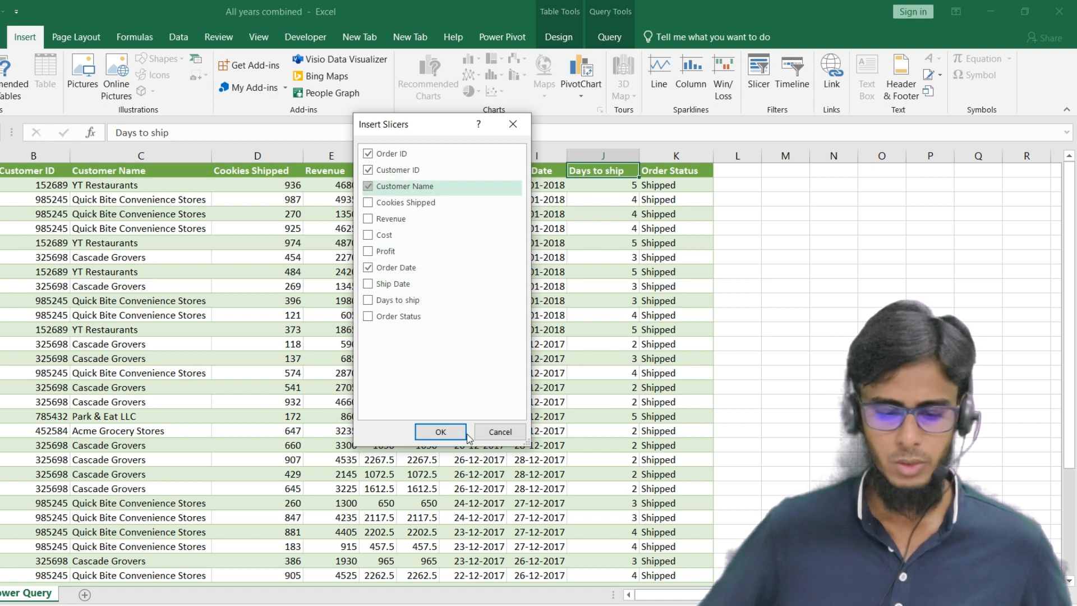
{"action": "left_click", "coordinate": [441, 432]}
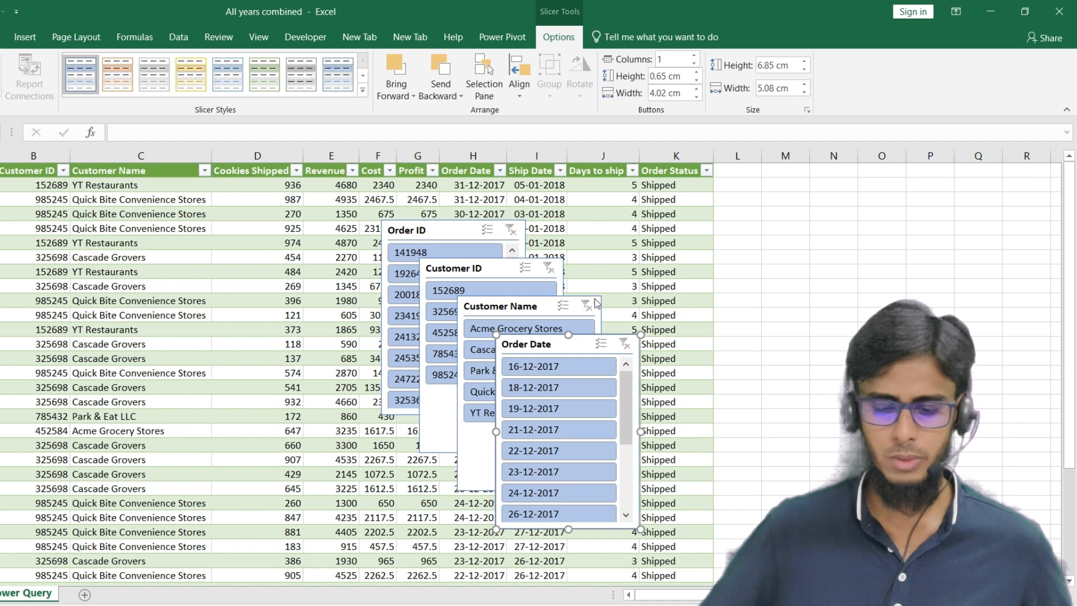
Step: Arrange the four slicers in two rows beside the table and shrink the Order ID slicer to about 6.51 by 4.72 cm
{"action": "left_click_drag", "start_coordinate": [539, 345], "coordinate": [945, 192]}
{"action": "left_click_drag", "start_coordinate": [514, 307], "coordinate": [791, 192]}
{"action": "left_click_drag", "start_coordinate": [490, 273], "coordinate": [984, 411]}
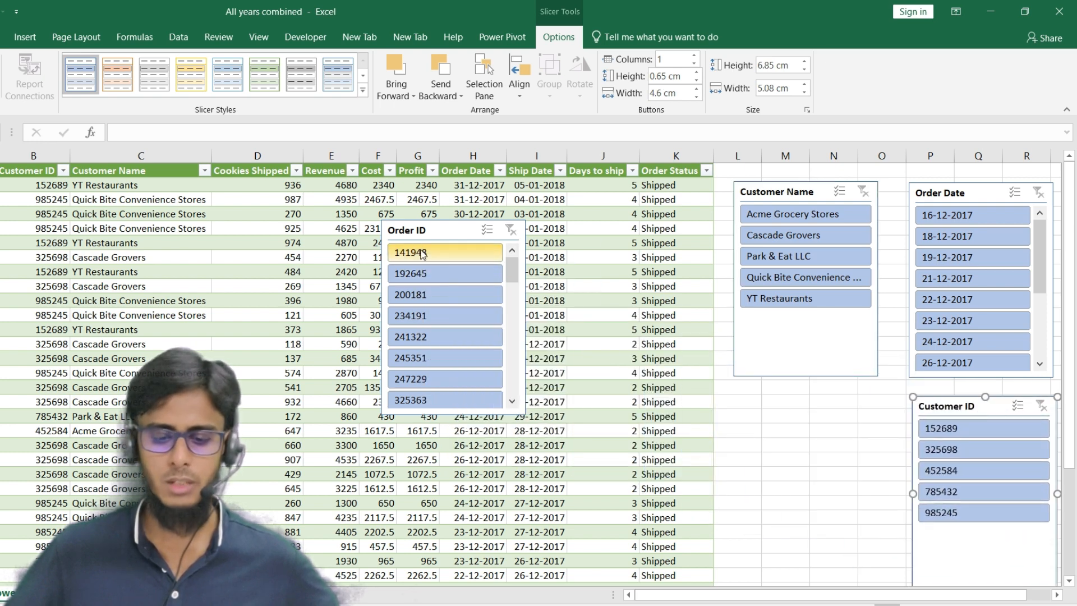
{"action": "left_click_drag", "start_coordinate": [410, 230], "coordinate": [778, 424]}
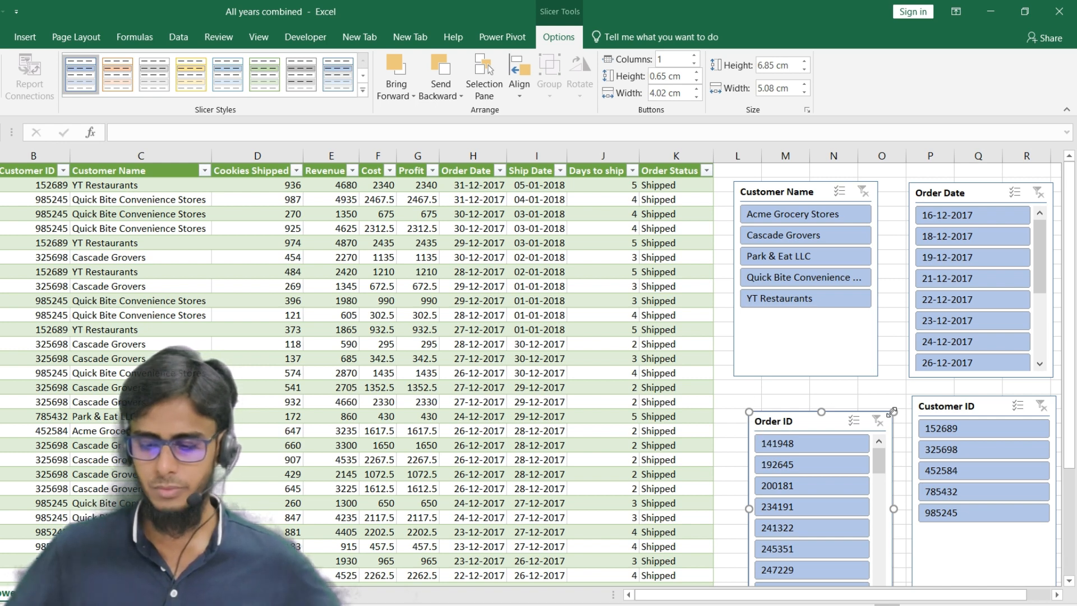
{"action": "left_click_drag", "start_coordinate": [892, 413], "coordinate": [881, 402]}
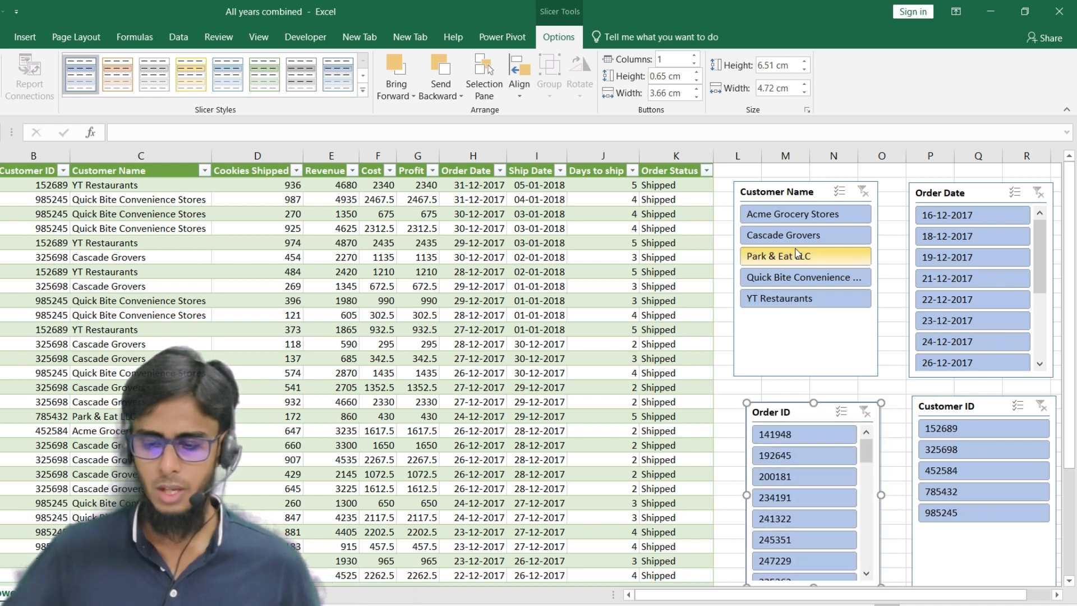
Step: Filter the table by Acme Grocery Stores and by Cascade Grovers with the Customer Name slicer, and clear the slicer's filter
{"action": "left_click", "coordinate": [774, 217]}
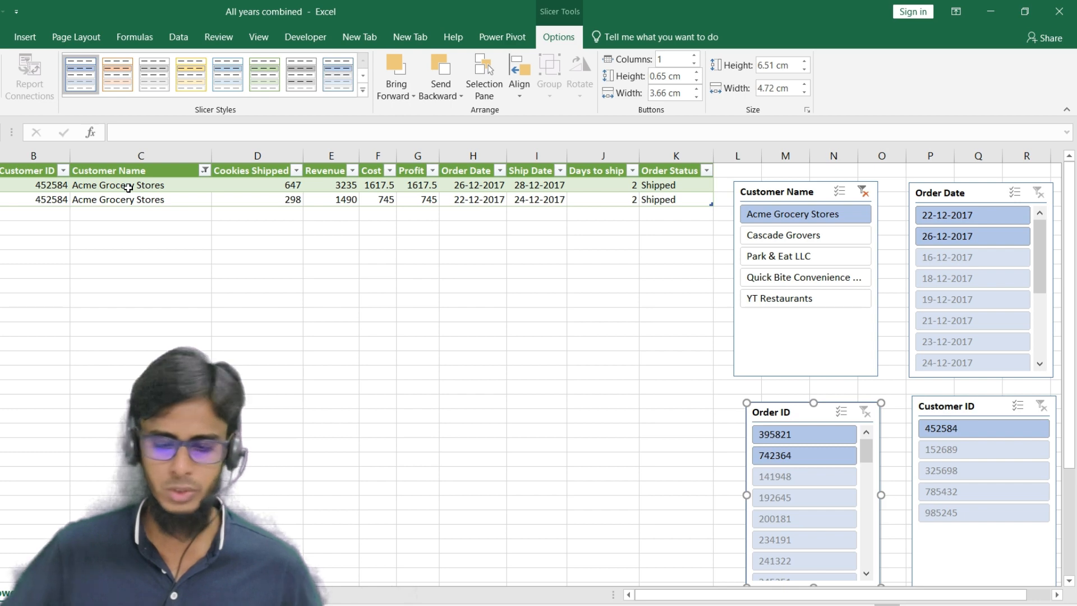
{"action": "left_click", "coordinate": [794, 242]}
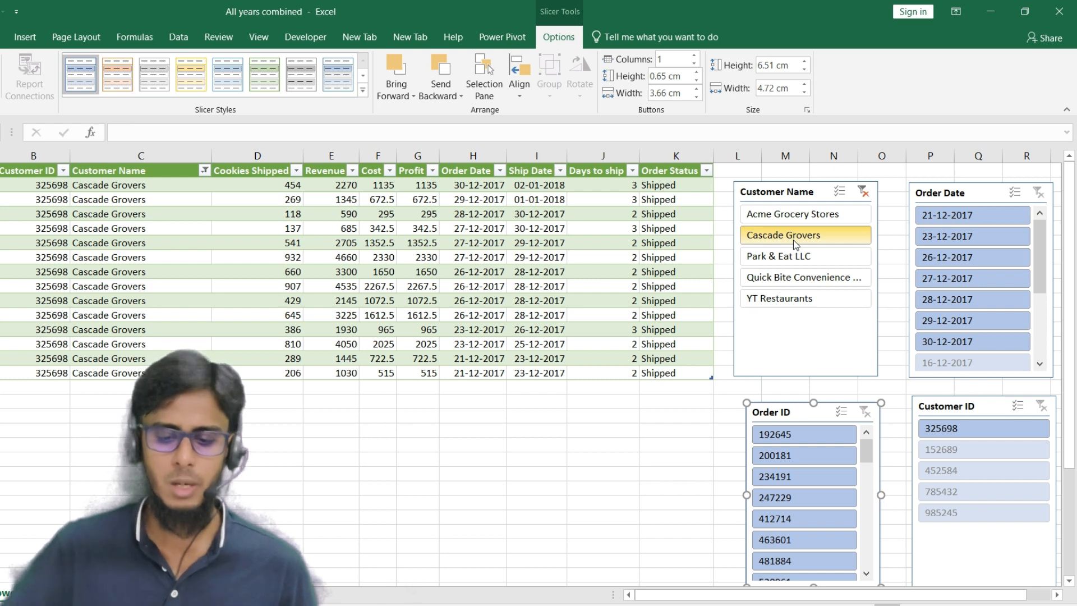
{"action": "left_click", "coordinate": [788, 195]}
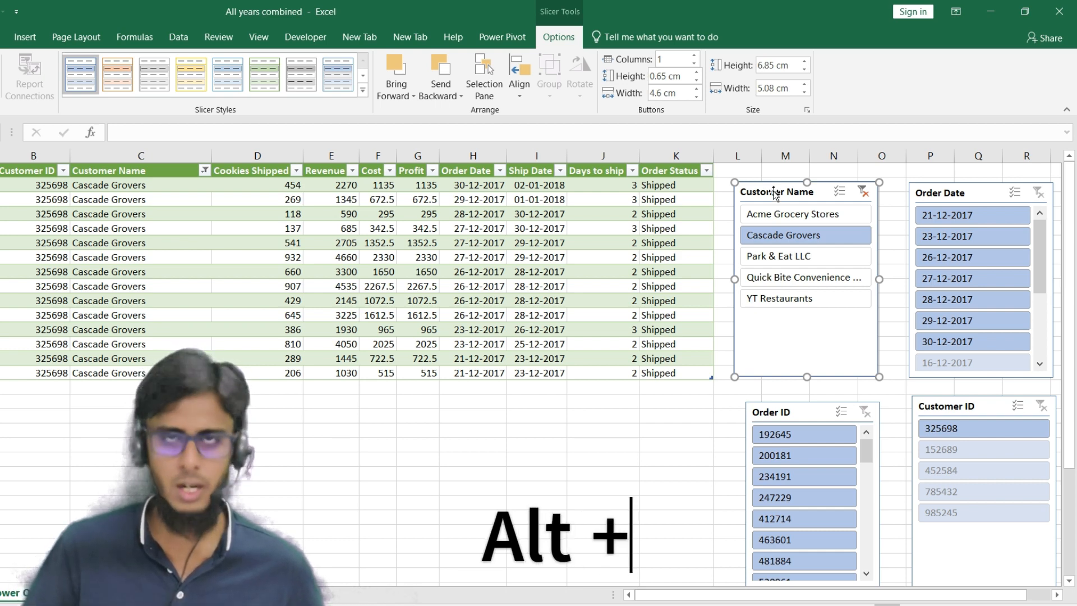
{"action": "key", "text": "alt+c"}
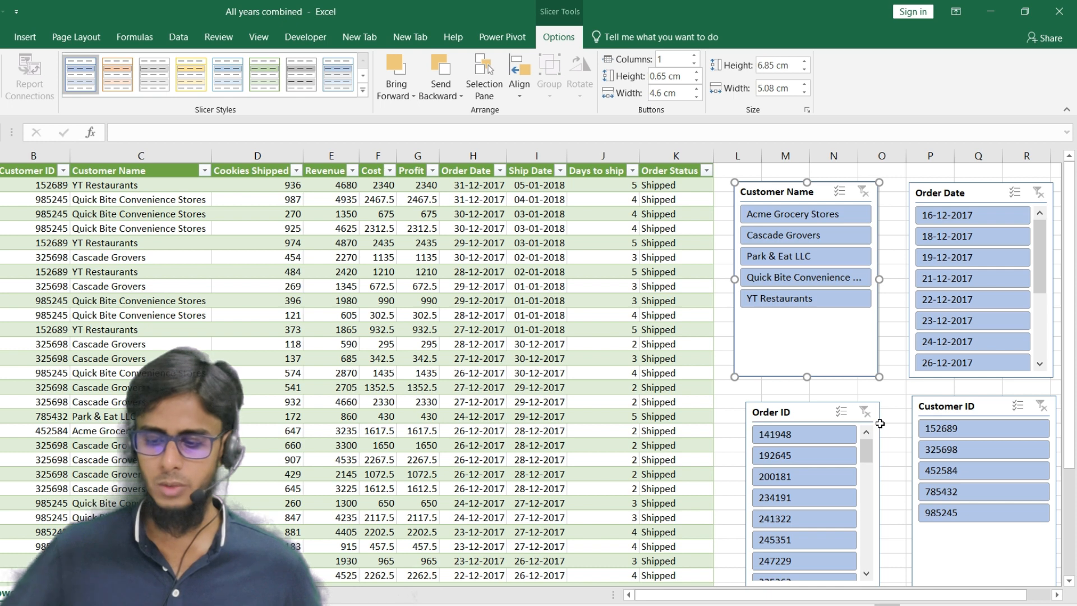
Step: Filter the table by the second entry in the Customer ID slicer, and clear that slicer's filter
{"action": "left_click", "coordinate": [956, 444]}
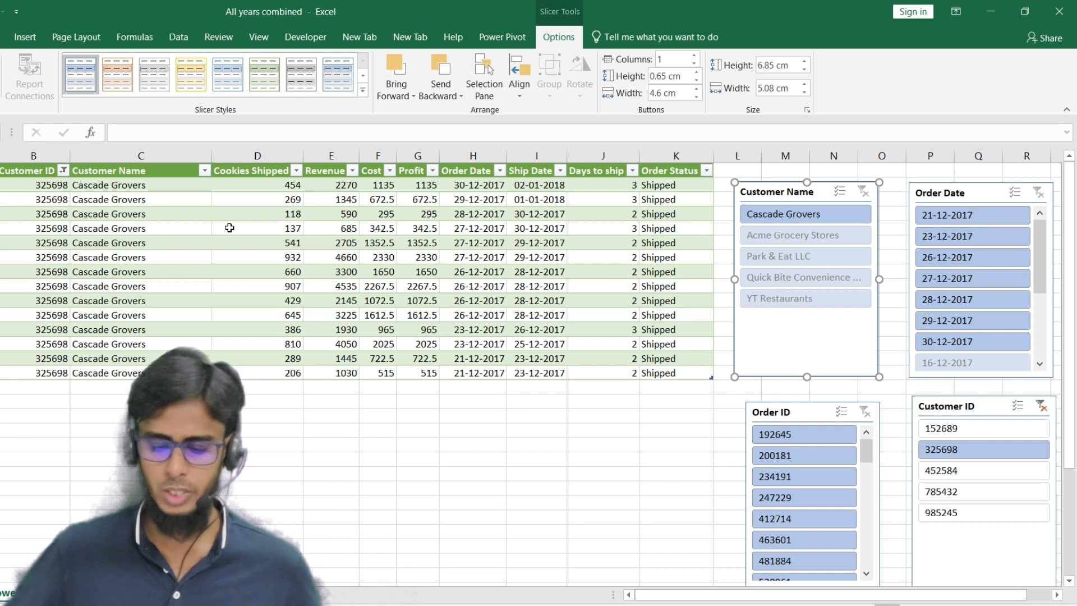
{"action": "left_click", "coordinate": [945, 415]}
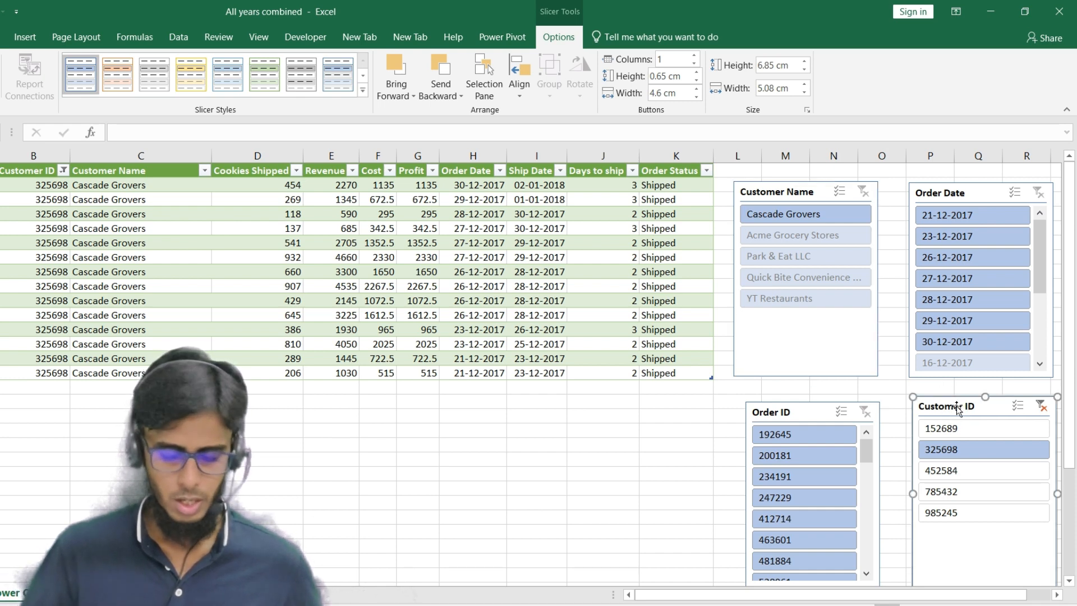
{"action": "key", "text": "alt+c"}
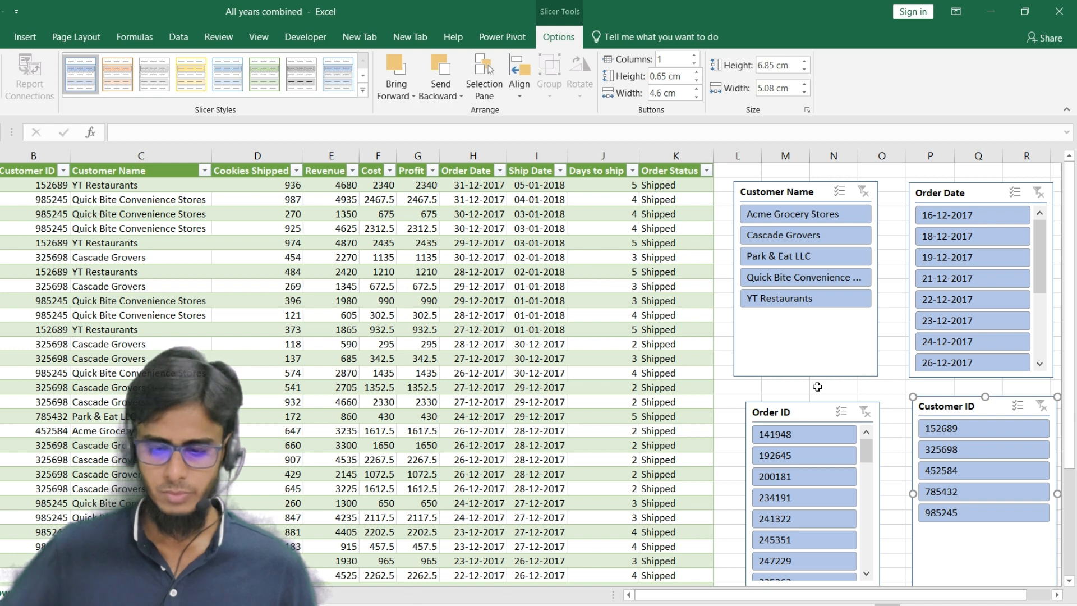
Step: View the Cookies Shipped column's filter list, and filter the table by Acme Grocery Stores and by Park & Eat LLC with the Customer Name slicer
{"action": "left_click", "coordinate": [258, 172]}
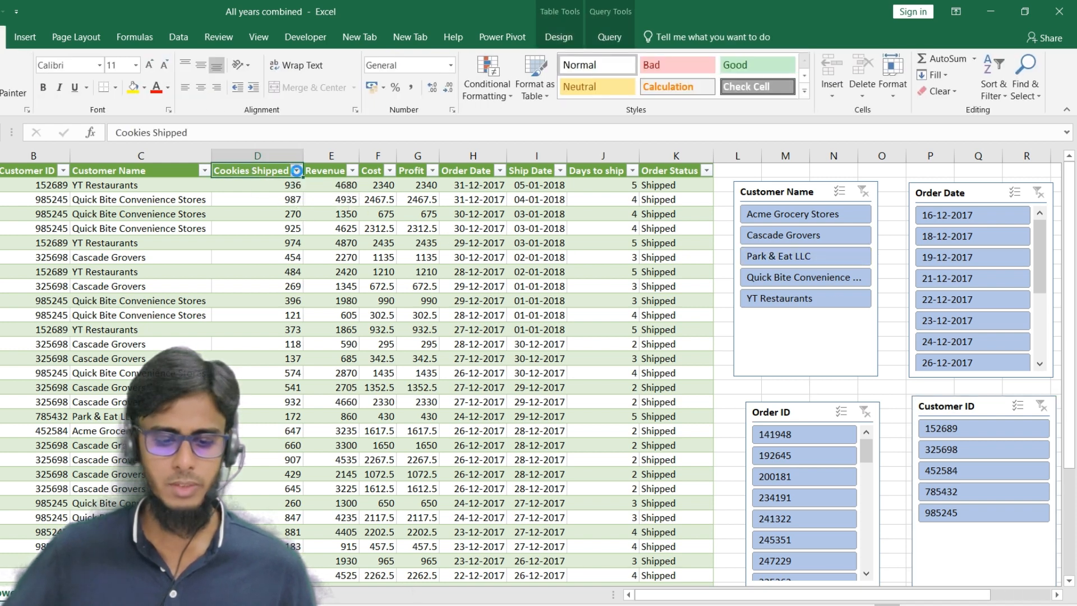
{"action": "left_click", "coordinate": [295, 171]}
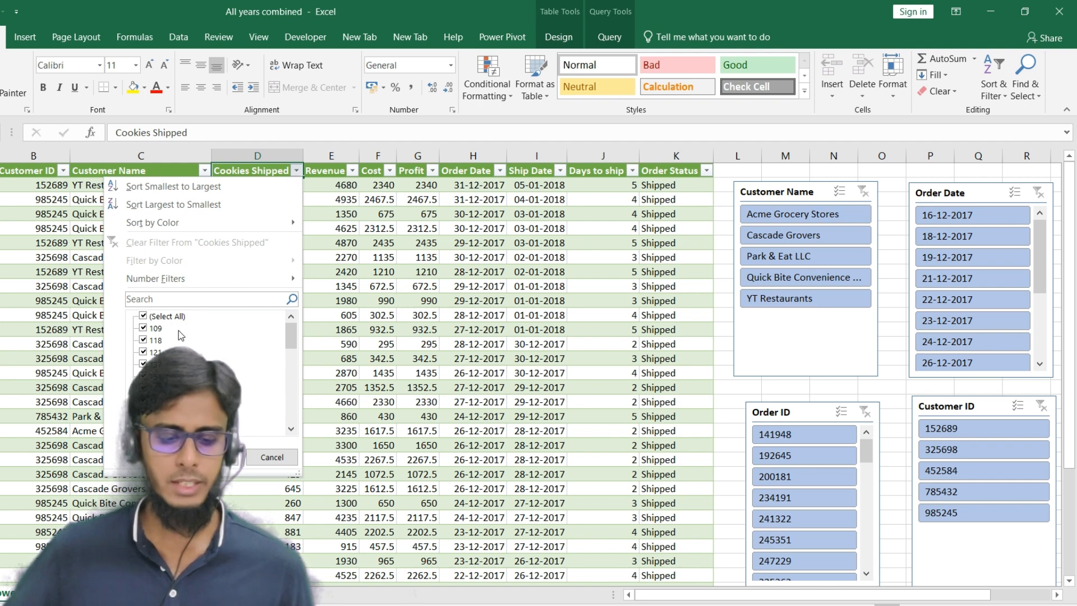
{"action": "key", "text": "Escape"}
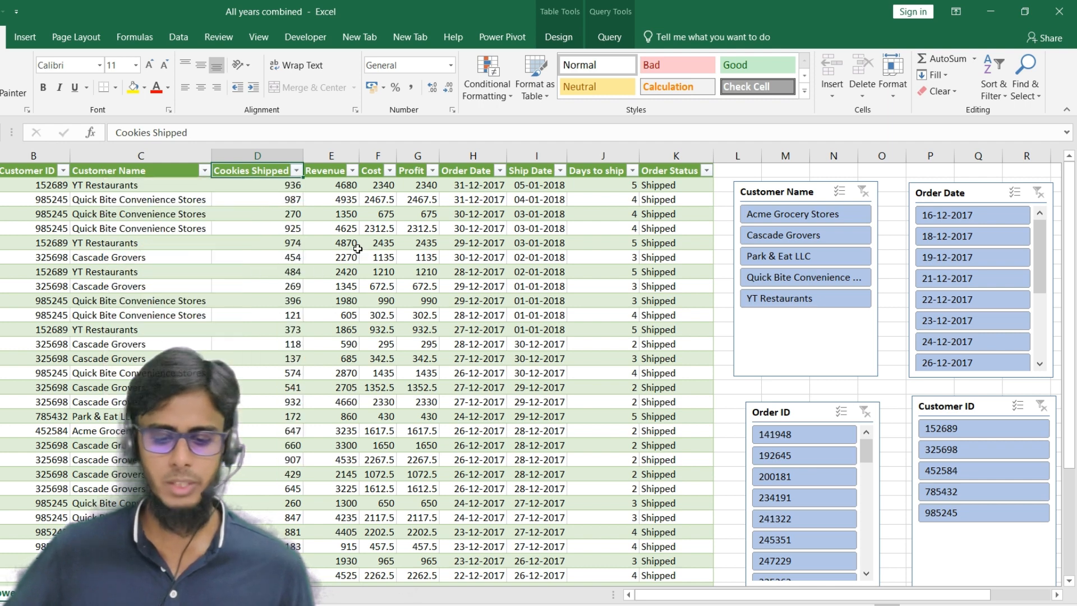
{"action": "left_click", "coordinate": [800, 219]}
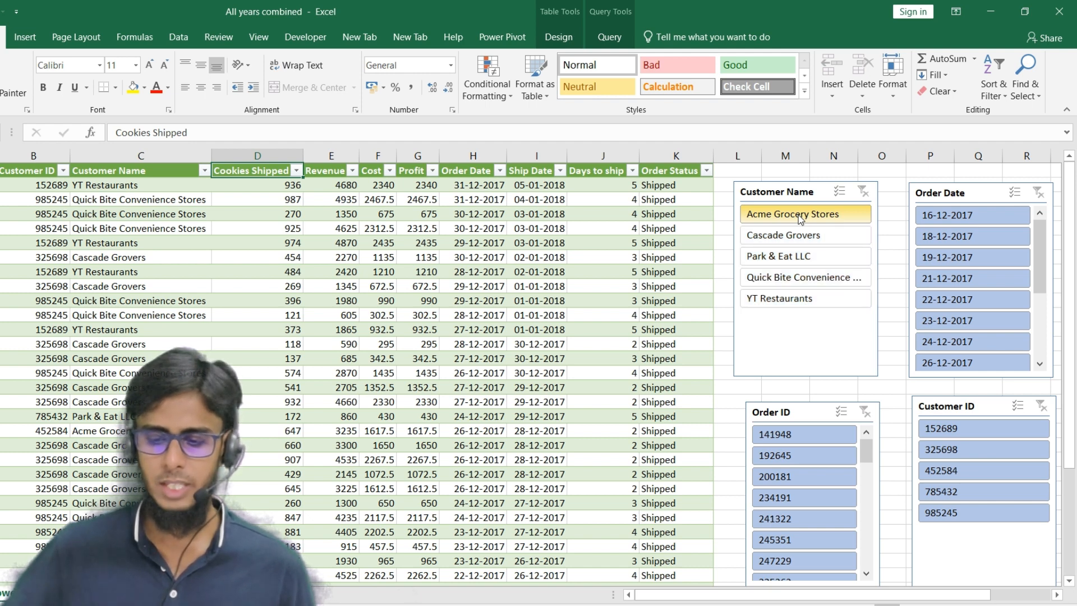
{"action": "left_click", "coordinate": [789, 257]}
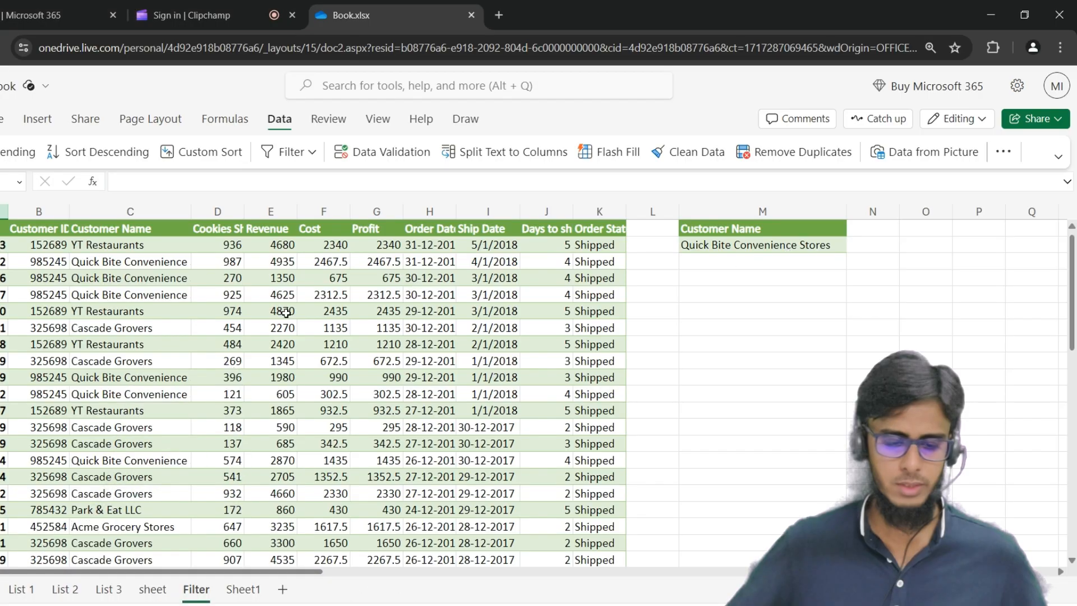
Step: In Excel for the web, examine the Filter sheet's order table, the Customer Name criterion beside it and the empty header row below
{"action": "scroll", "coordinate": [286, 312], "scroll_direction": "down", "scroll_amount": 2}
{"action": "scroll", "coordinate": [286, 313], "scroll_direction": "down", "scroll_amount": 3}
{"action": "scroll", "coordinate": [286, 313], "scroll_direction": "up", "scroll_amount": 5}
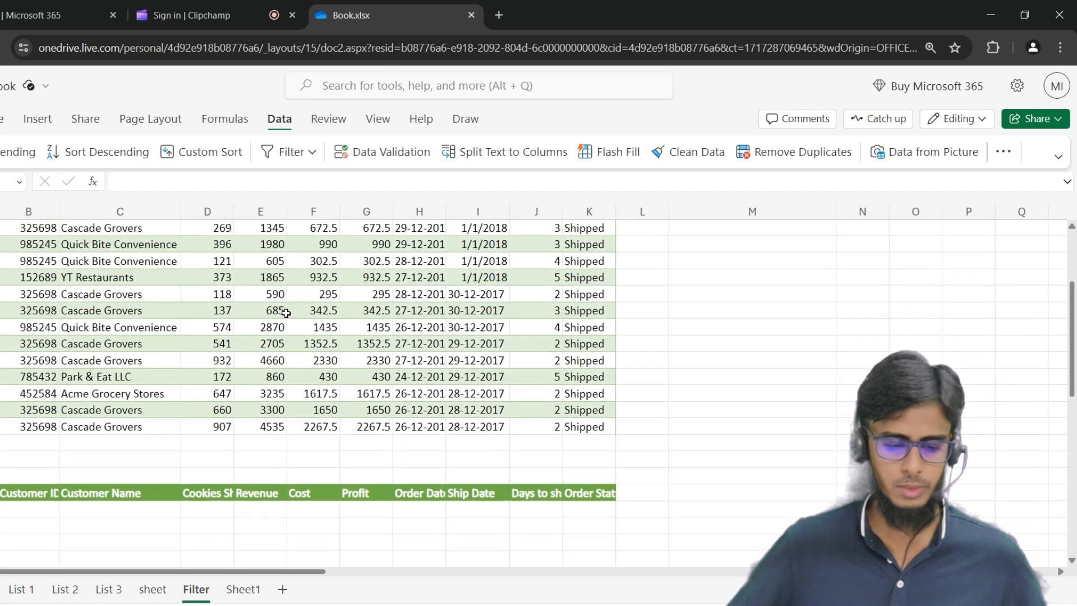
{"action": "scroll", "coordinate": [286, 312], "scroll_direction": "left", "scroll_amount": 1}
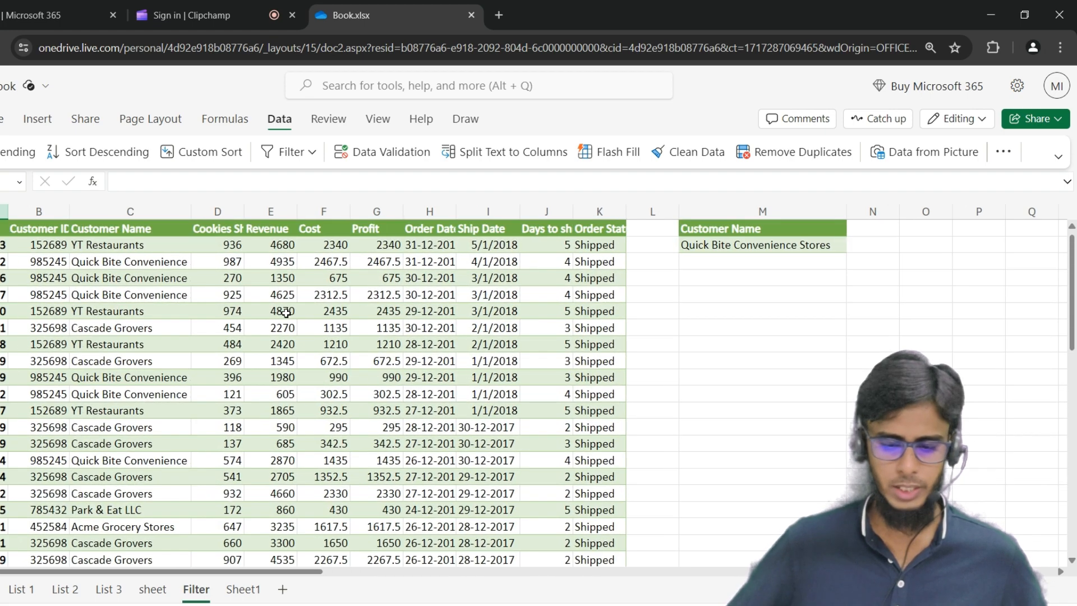
{"action": "left_click", "coordinate": [727, 230]}
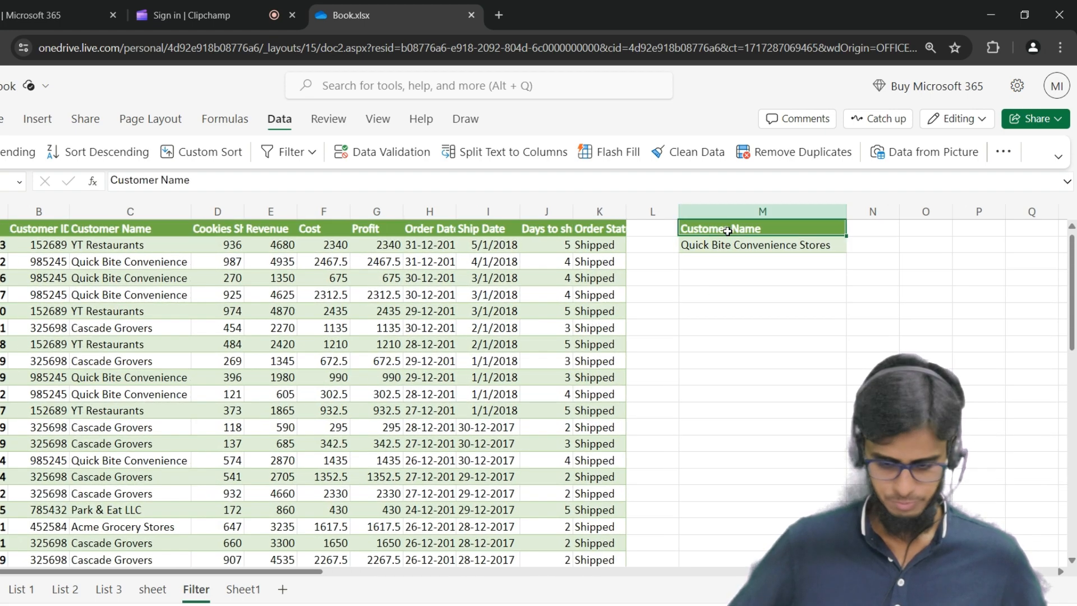
{"action": "left_click", "coordinate": [729, 245]}
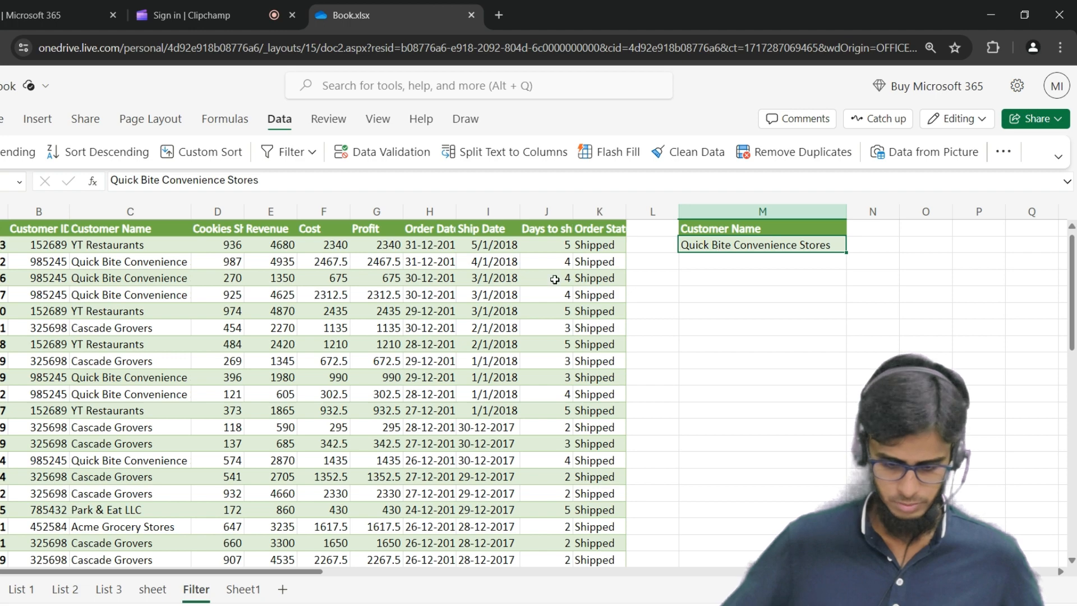
{"action": "scroll", "coordinate": [715, 290], "scroll_direction": "down", "scroll_amount": 4}
{"action": "scroll", "coordinate": [745, 303], "scroll_direction": "up", "scroll_amount": 4}
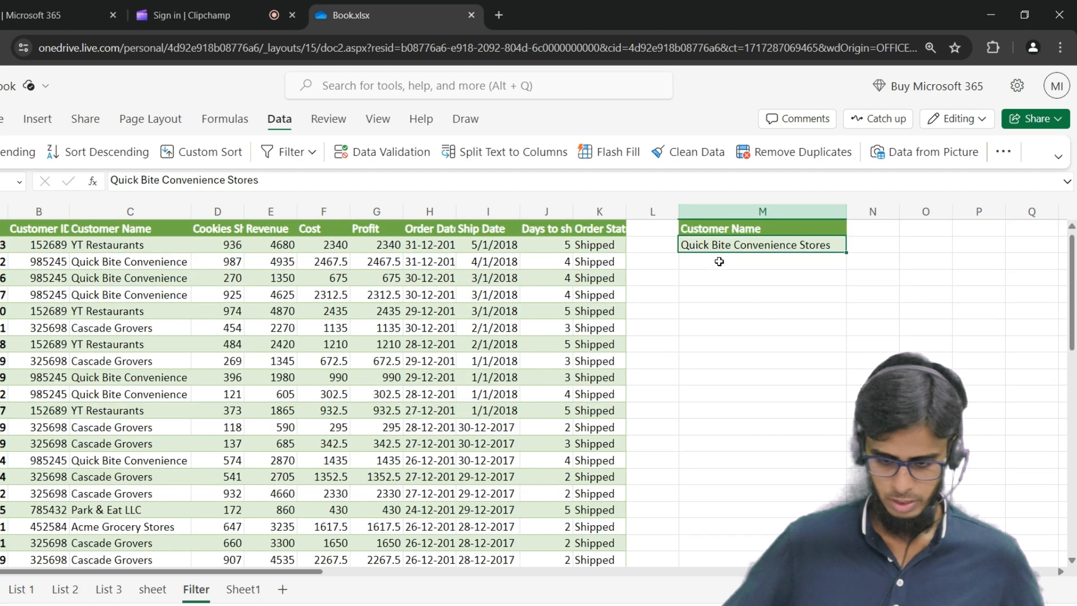
Step: In cell A26 under the second header row, start a FILTER formula with the order table A1:K21 as its array
{"action": "scroll", "coordinate": [718, 260], "scroll_direction": "down", "scroll_amount": 6}
{"action": "left_click", "coordinate": [4, 349]}
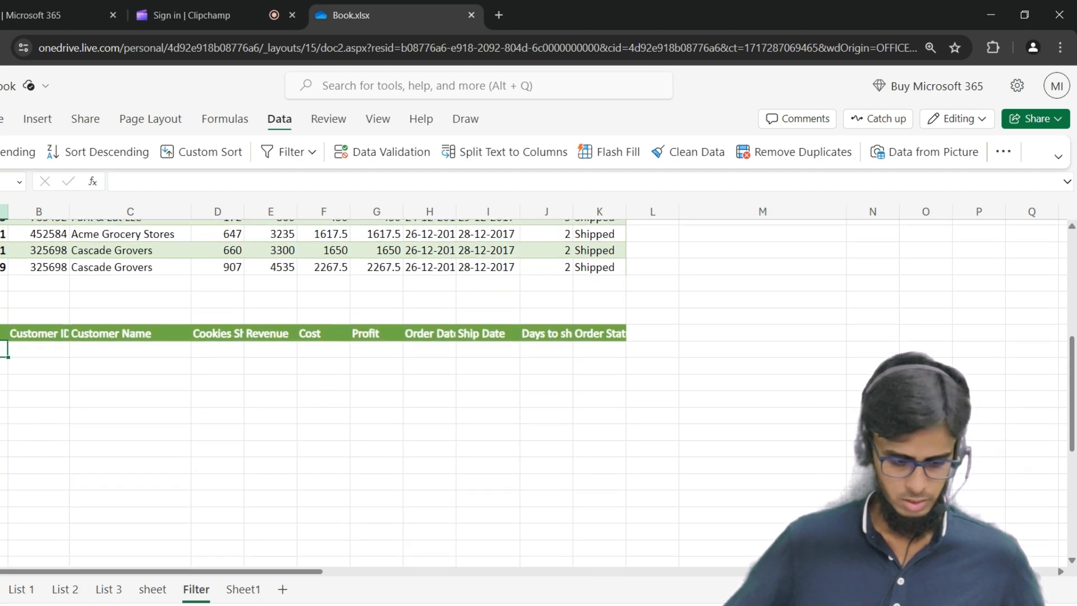
{"action": "scroll", "coordinate": [195, 367], "scroll_direction": "up", "scroll_amount": 6}
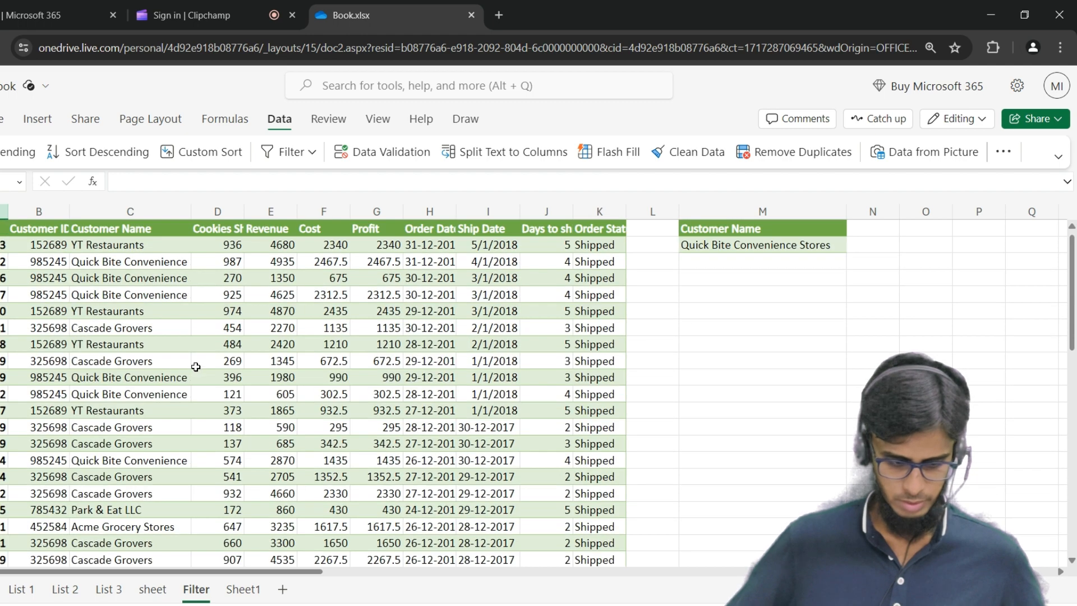
{"action": "scroll", "coordinate": [145, 344], "scroll_direction": "down", "scroll_amount": 6}
{"action": "scroll", "coordinate": [91, 377], "scroll_direction": "up", "scroll_amount": 1}
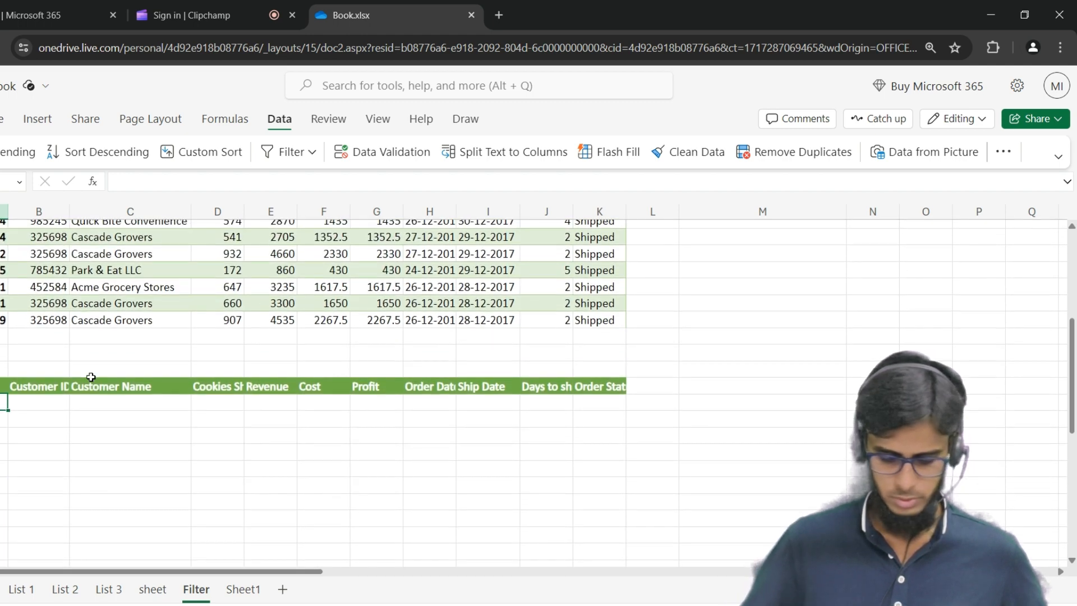
{"action": "type", "text": "=Filt"}
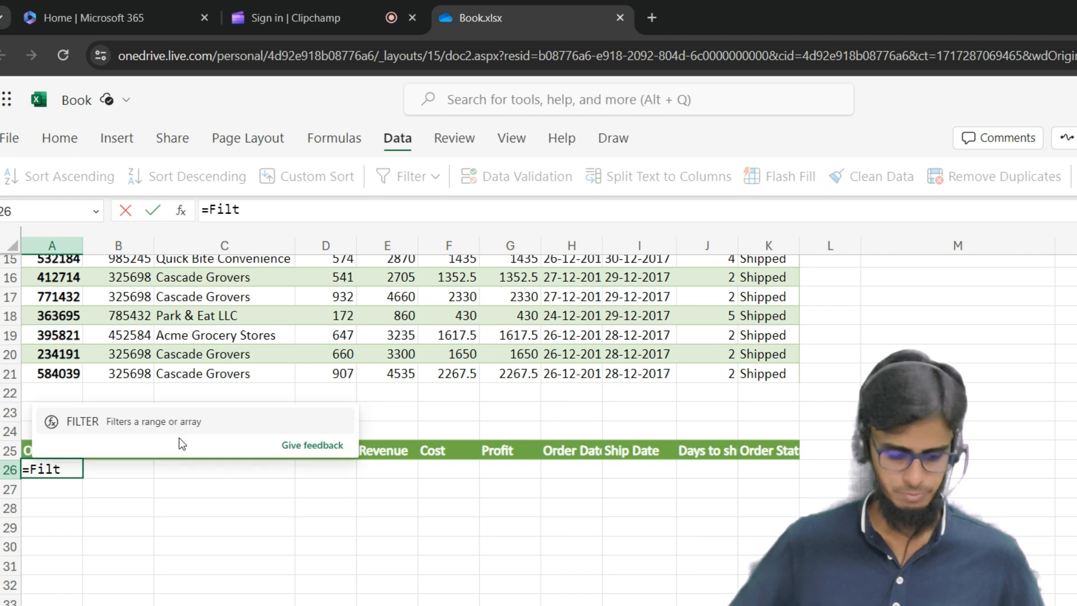
{"action": "key", "text": "Tab"}
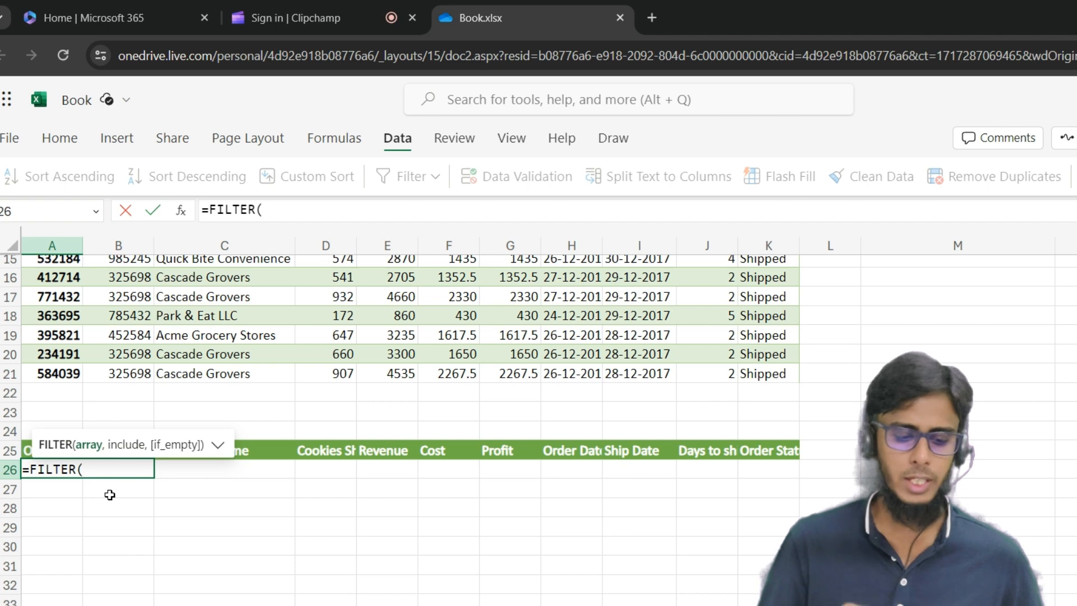
{"action": "scroll", "coordinate": [202, 393], "scroll_direction": "up", "scroll_amount": 5}
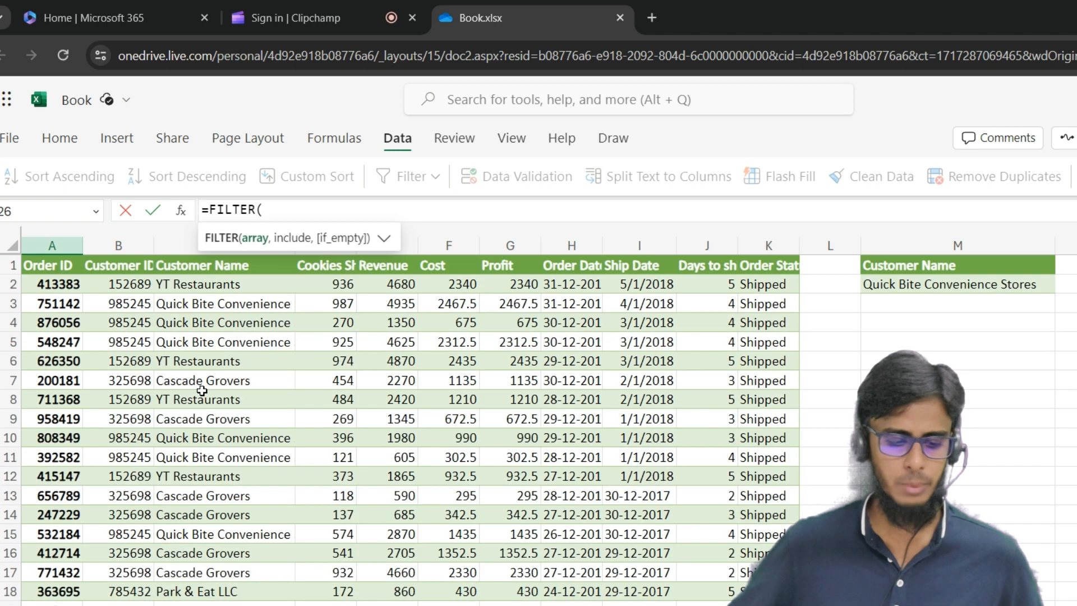
{"action": "left_click", "coordinate": [39, 272]}
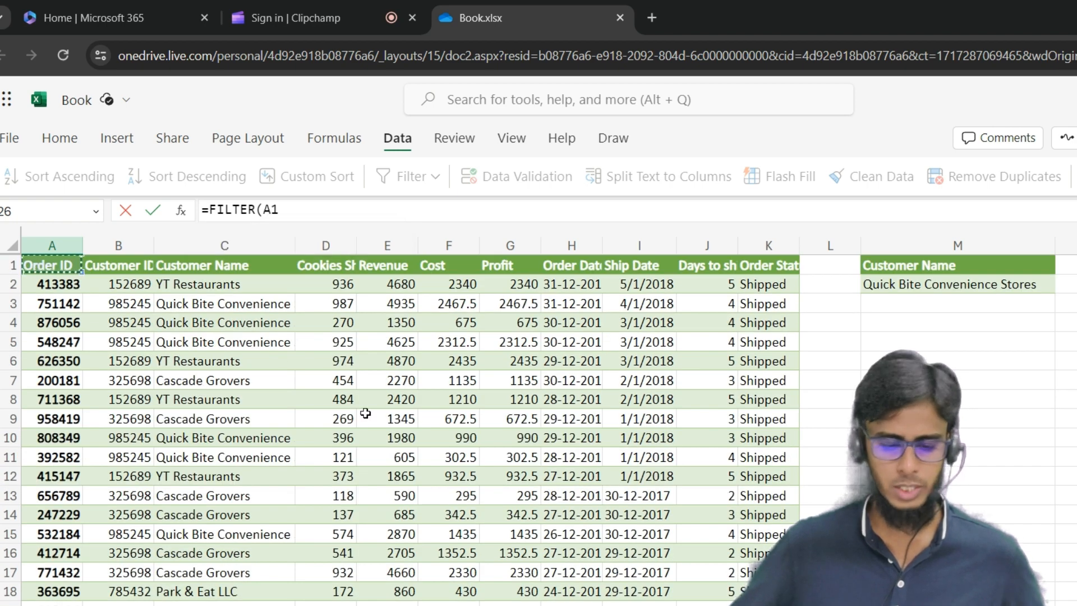
{"action": "scroll", "coordinate": [361, 413], "scroll_direction": "down", "scroll_amount": 3}
{"action": "left_click", "coordinate": [752, 534], "text": "shift"}
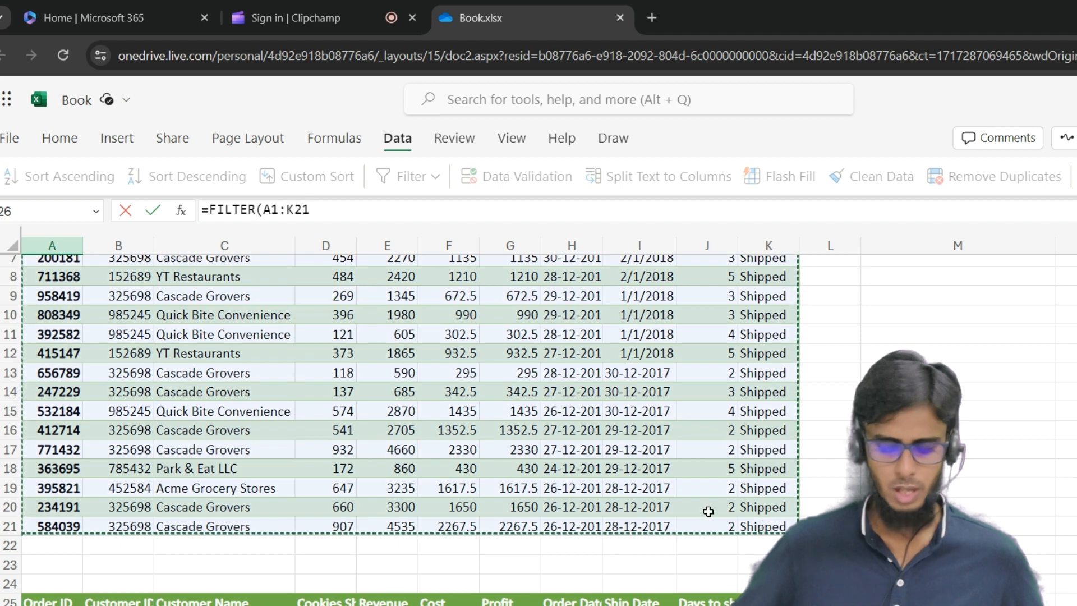
{"action": "type", "text": ","}
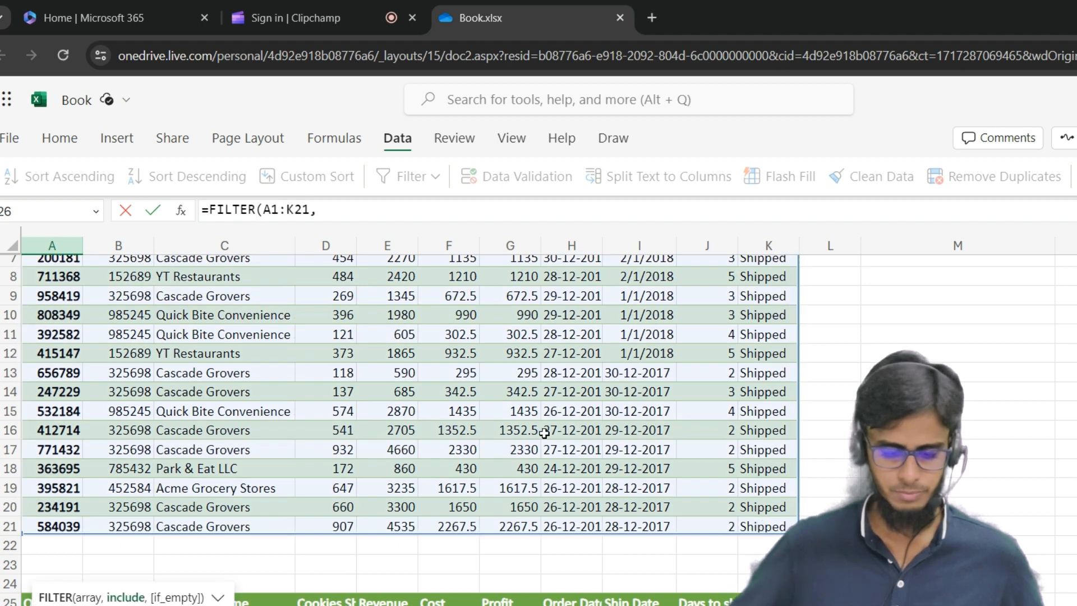
Step: Add the include condition C1:C21=M2 to the FILTER formula, matching the Customer Name column with the criterion cell
{"action": "scroll", "coordinate": [544, 434], "scroll_direction": "up", "scroll_amount": 3}
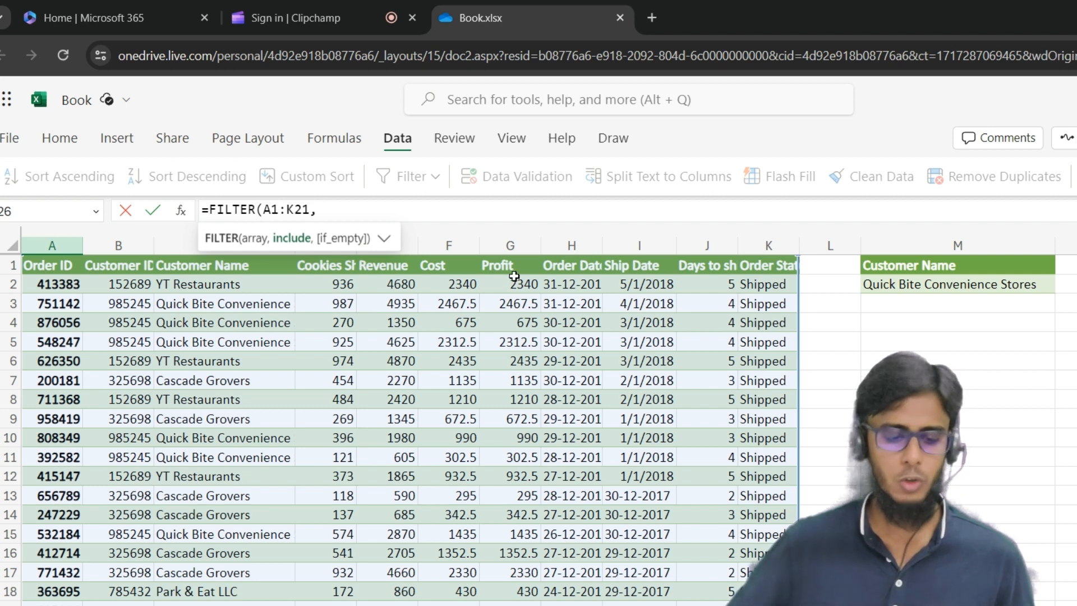
{"action": "left_click", "coordinate": [241, 272]}
{"action": "scroll", "coordinate": [244, 365], "scroll_direction": "down", "scroll_amount": 2}
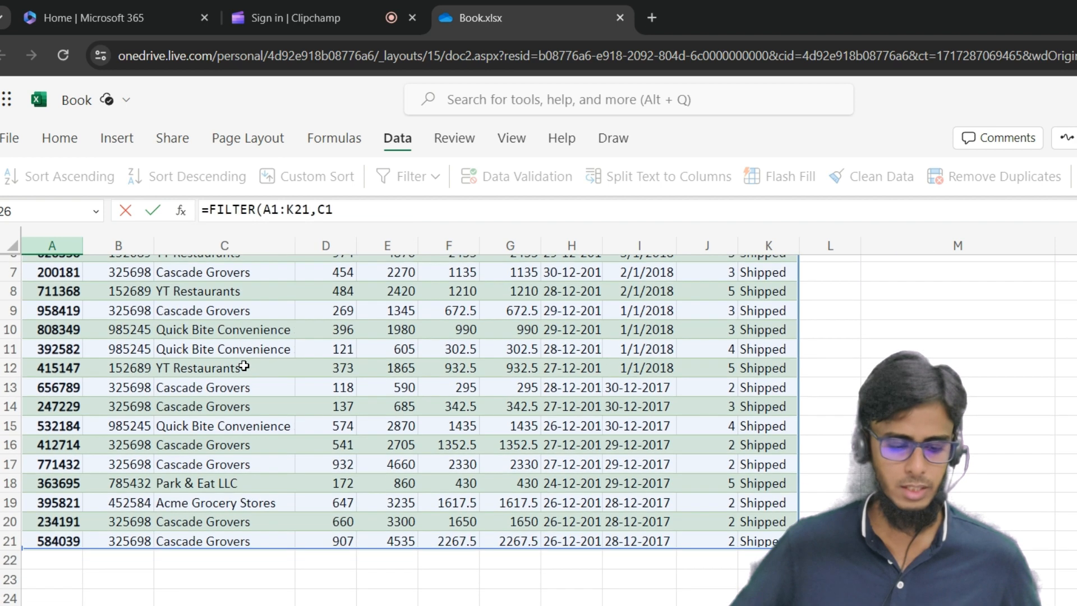
{"action": "left_click", "coordinate": [239, 542], "text": "shift"}
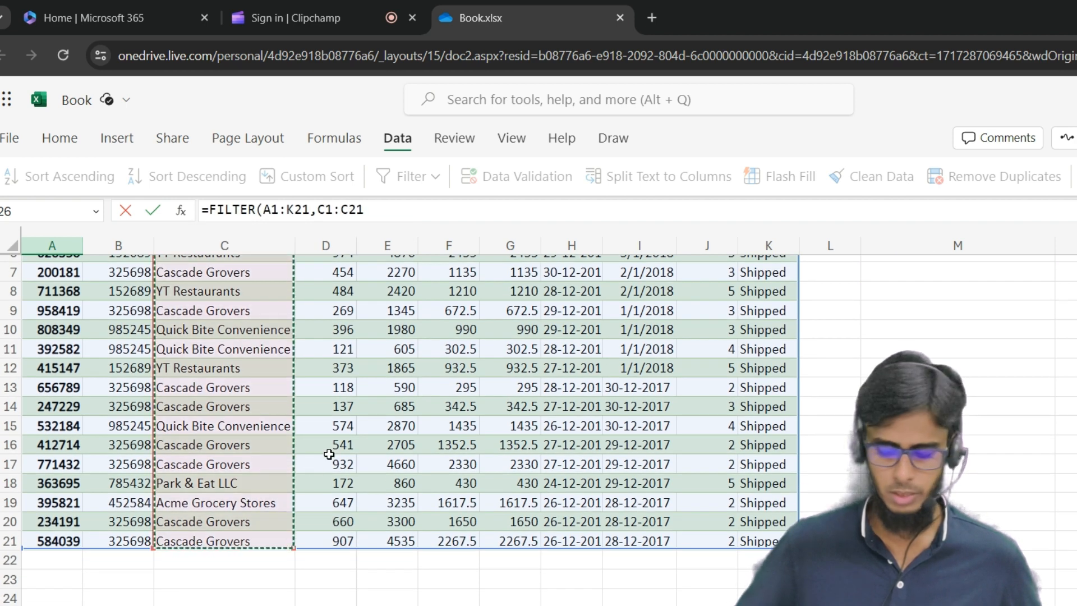
{"action": "type", "text": "="}
{"action": "scroll", "coordinate": [578, 430], "scroll_direction": "up", "scroll_amount": 2}
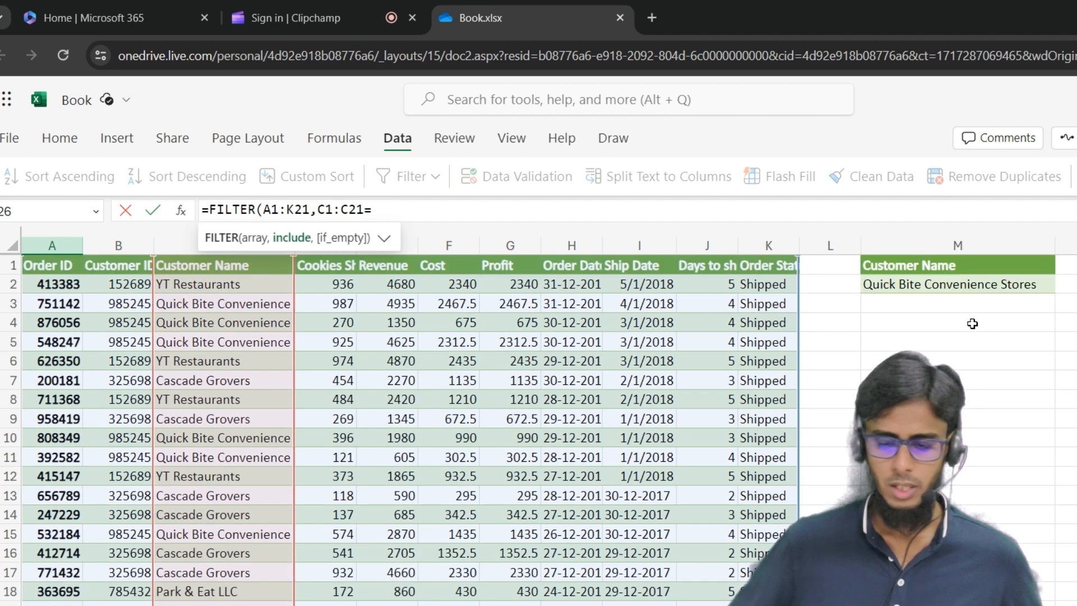
{"action": "left_click", "coordinate": [921, 286]}
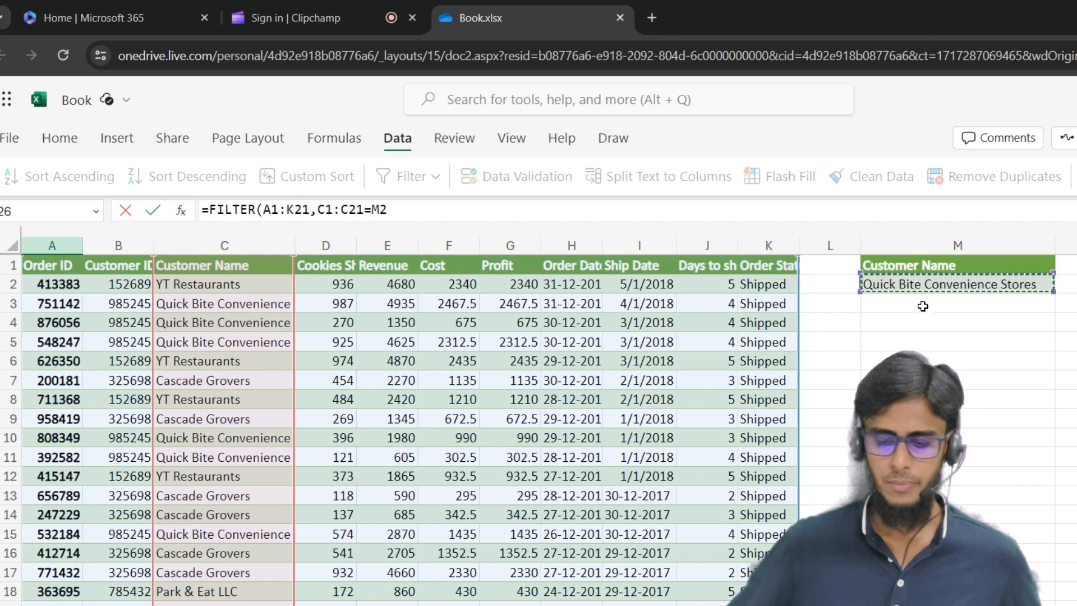
Step: Close and enter the formula =FILTER(A1:K21,C1:C21=M2), and compare the returned rows with the criterion in M2
{"action": "scroll", "coordinate": [595, 417], "scroll_direction": "down", "scroll_amount": 3}
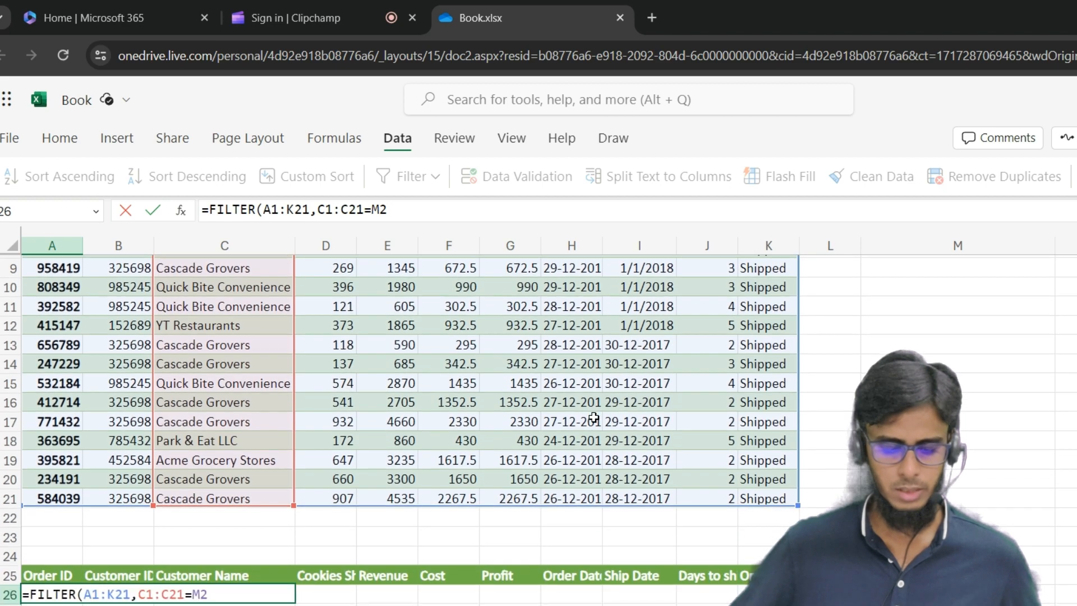
{"action": "type", "text": ")"}
{"action": "scroll", "coordinate": [595, 417], "scroll_direction": "down", "scroll_amount": 1}
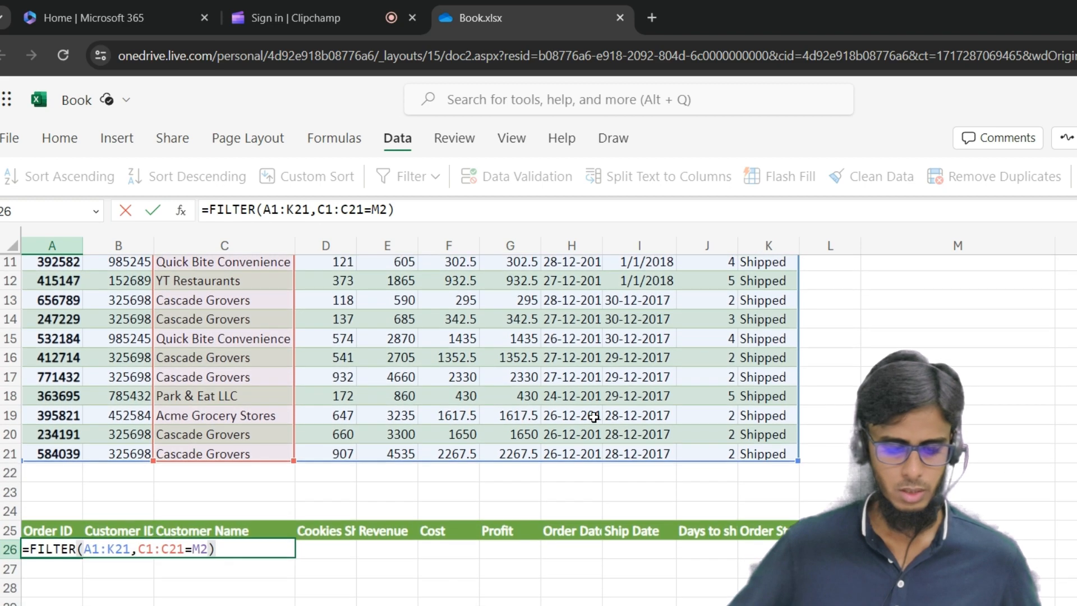
{"action": "key", "text": "Return"}
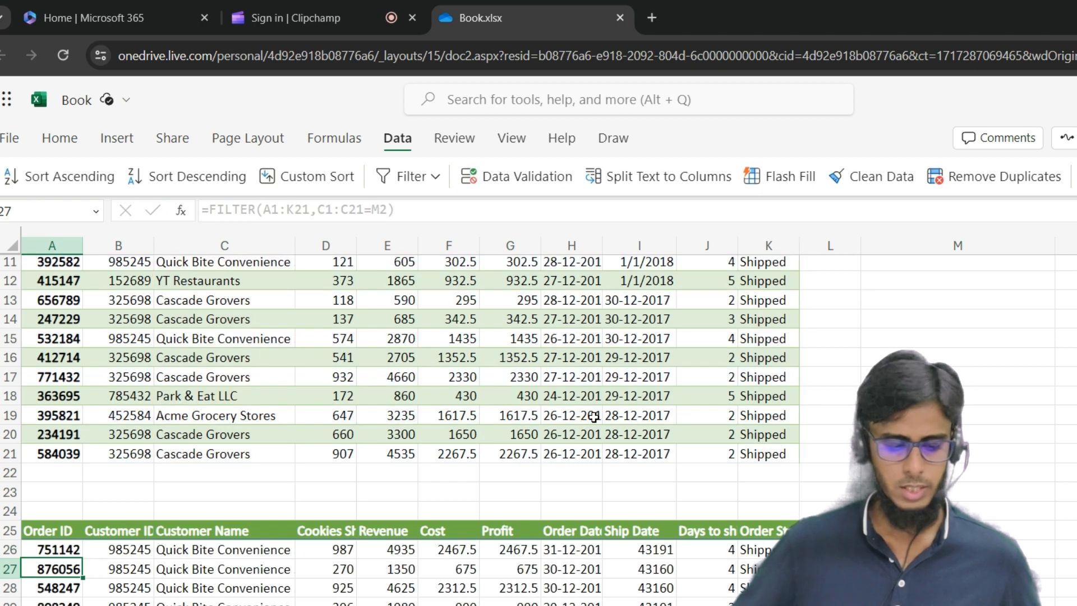
{"action": "scroll", "coordinate": [594, 417], "scroll_direction": "up", "scroll_amount": 4}
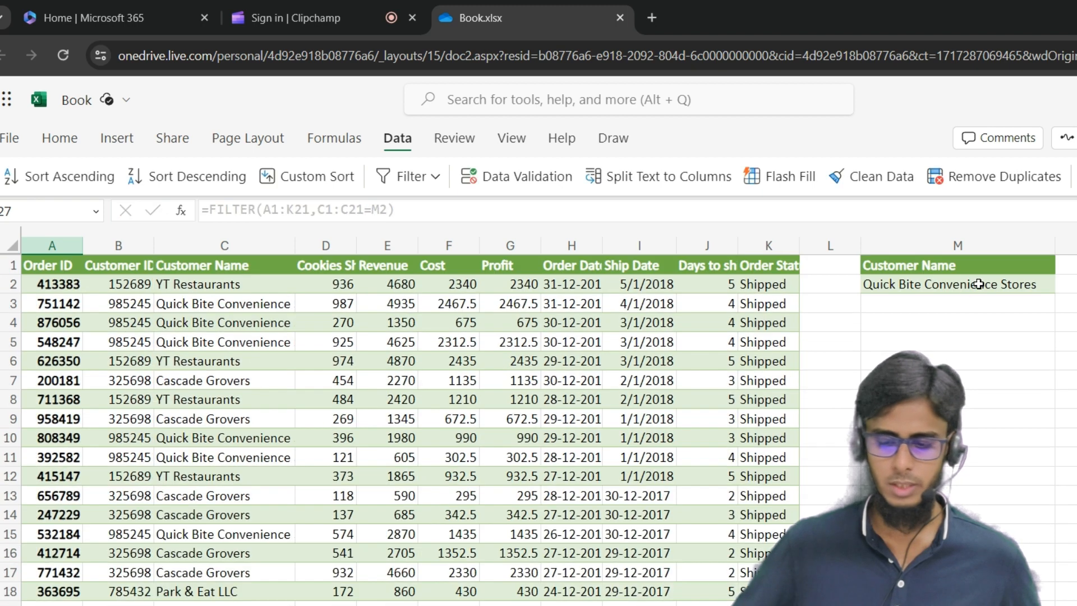
{"action": "left_click", "coordinate": [928, 290]}
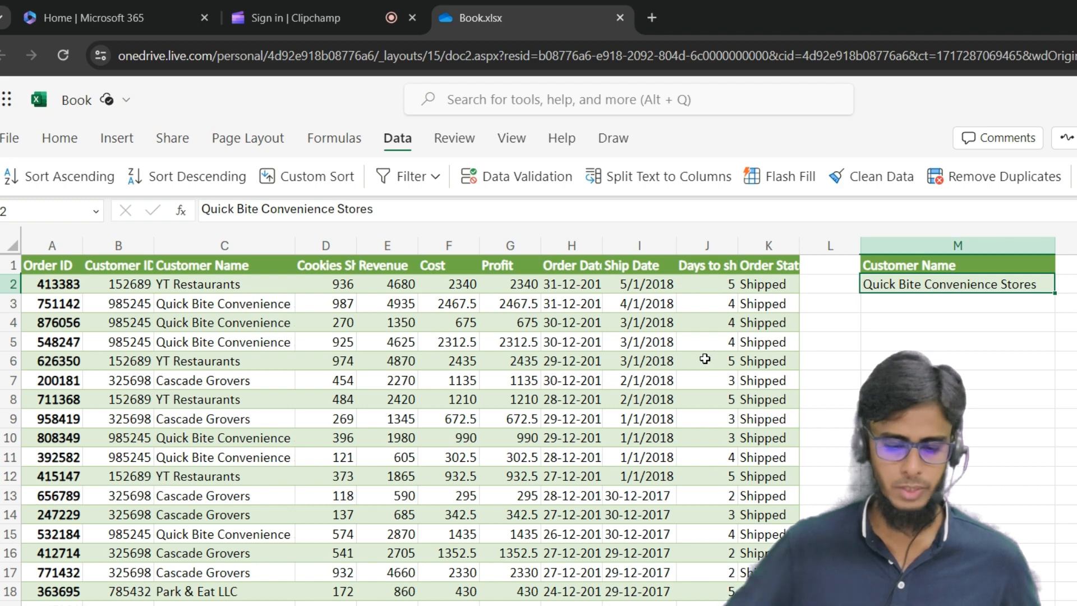
{"action": "scroll", "coordinate": [704, 356], "scroll_direction": "down", "scroll_amount": 5}
{"action": "left_click", "coordinate": [303, 472]}
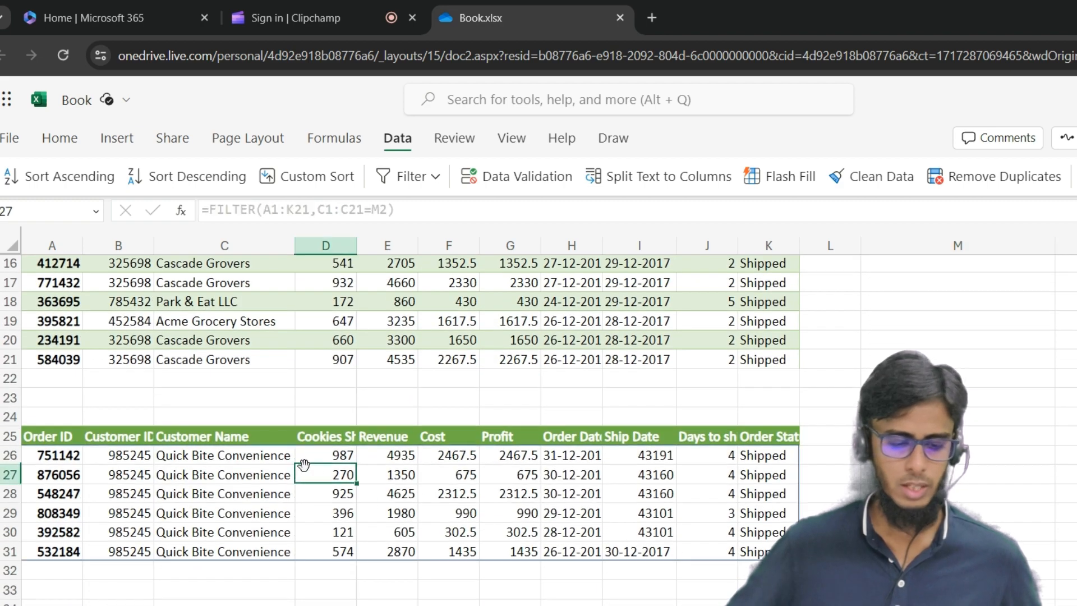
Step: Copy Park & Eat LLC from C18 into criterion cell M2, and check the FILTER output below the table
{"action": "scroll", "coordinate": [280, 449], "scroll_direction": "up", "scroll_amount": 5}
{"action": "scroll", "coordinate": [248, 434], "scroll_direction": "down", "scroll_amount": 2}
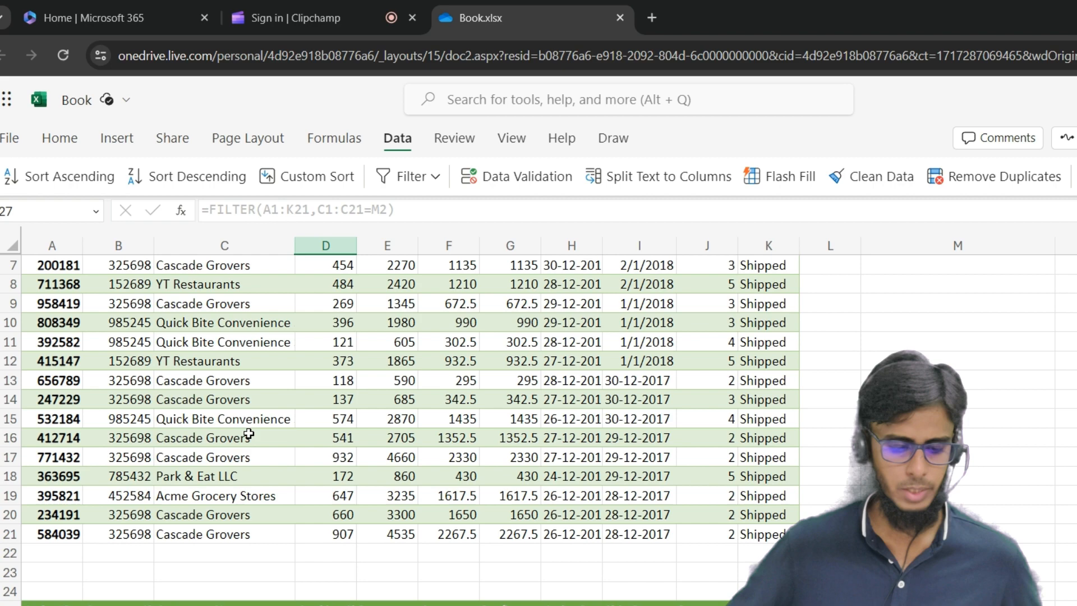
{"action": "left_click", "coordinate": [209, 480]}
{"action": "key", "text": "ctrl+c"}
{"action": "scroll", "coordinate": [919, 288], "scroll_direction": "up", "scroll_amount": 2}
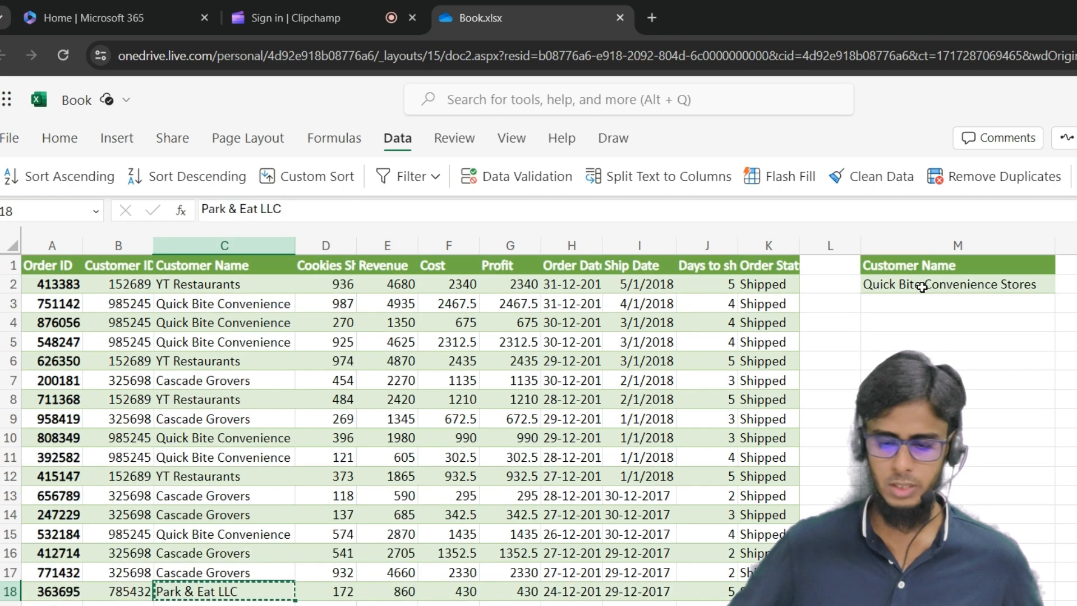
{"action": "left_click", "coordinate": [918, 288]}
{"action": "key", "text": "ctrl+v"}
{"action": "scroll", "coordinate": [617, 337], "scroll_direction": "down", "scroll_amount": 3}
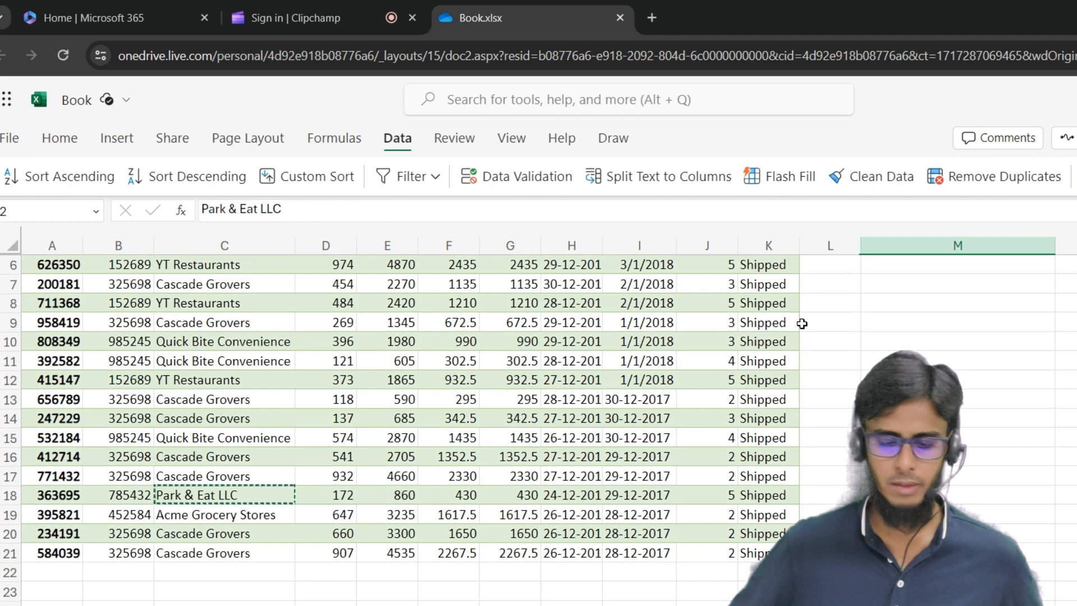
{"action": "scroll", "coordinate": [596, 376], "scroll_direction": "down", "scroll_amount": 1}
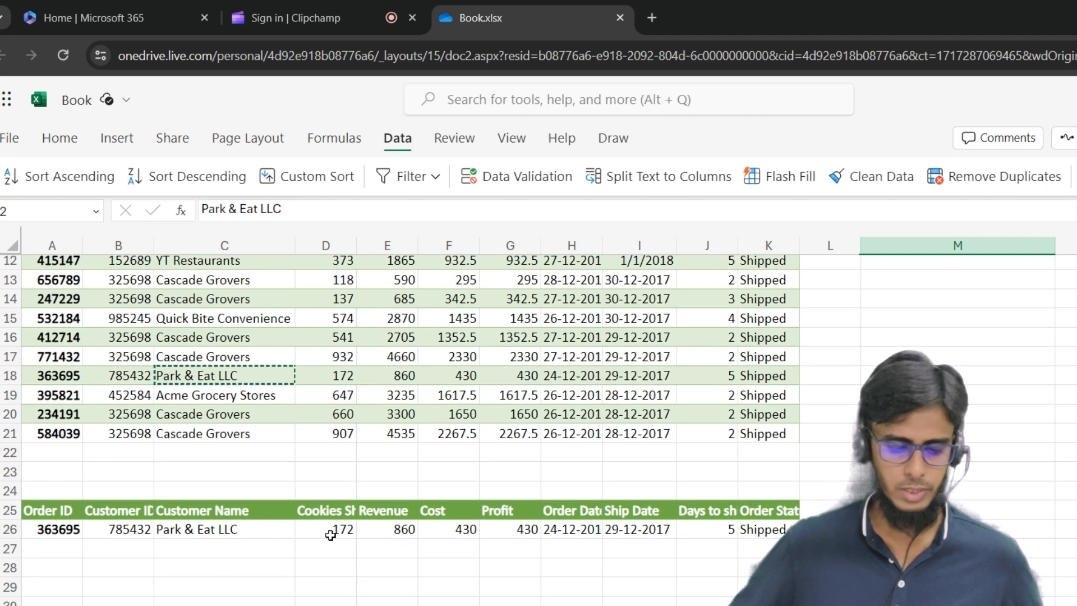
{"action": "left_click", "coordinate": [246, 530]}
Step: Copy Cascade Grovers from C20 into criterion cell M2, and check the FILTER output below the table
{"action": "scroll", "coordinate": [316, 418], "scroll_direction": "up", "scroll_amount": 3}
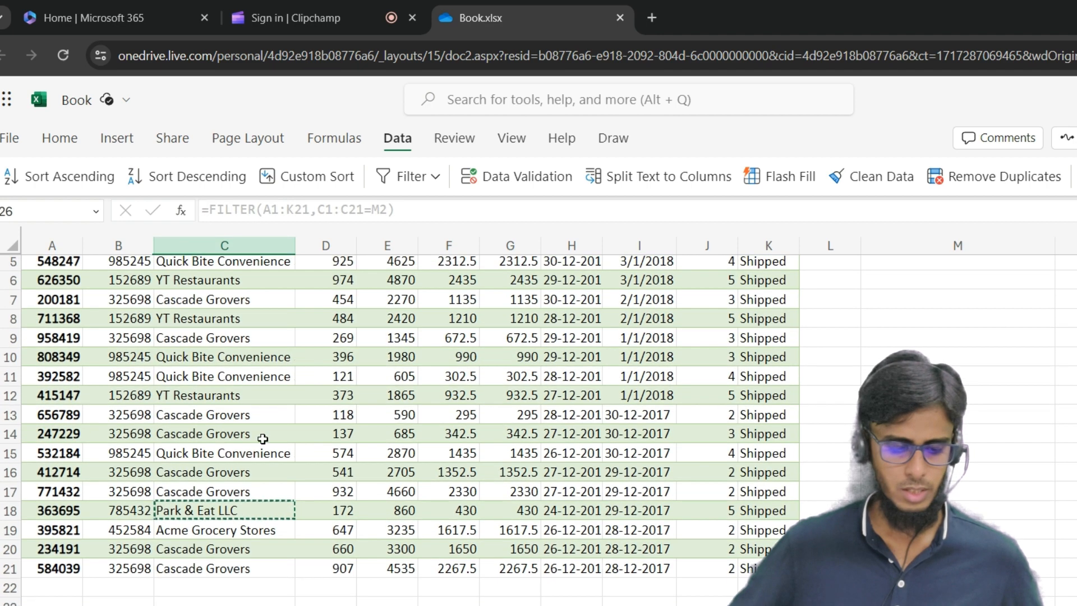
{"action": "left_click", "coordinate": [209, 541]}
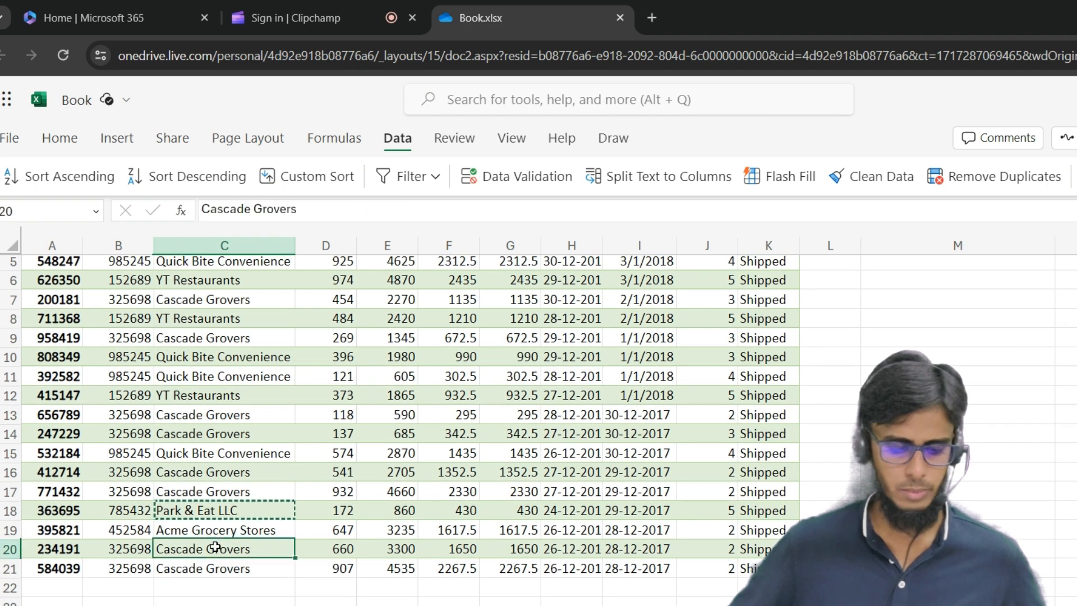
{"action": "scroll", "coordinate": [962, 305], "scroll_direction": "up", "scroll_amount": 1}
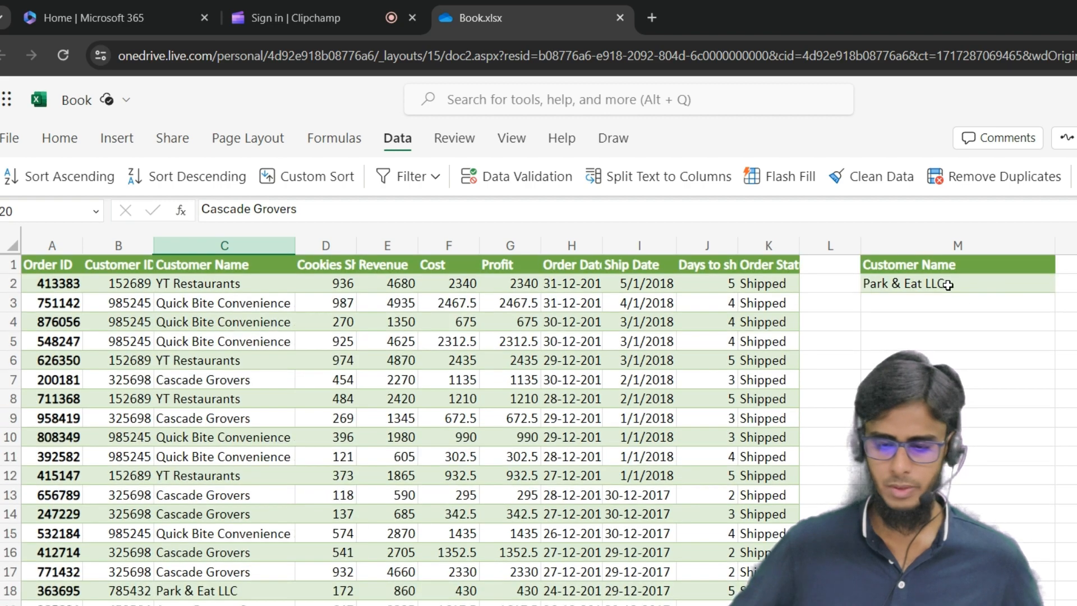
{"action": "left_click", "coordinate": [947, 284]}
{"action": "key", "text": "ctrl+v"}
{"action": "scroll", "coordinate": [648, 415], "scroll_direction": "down", "scroll_amount": 6}
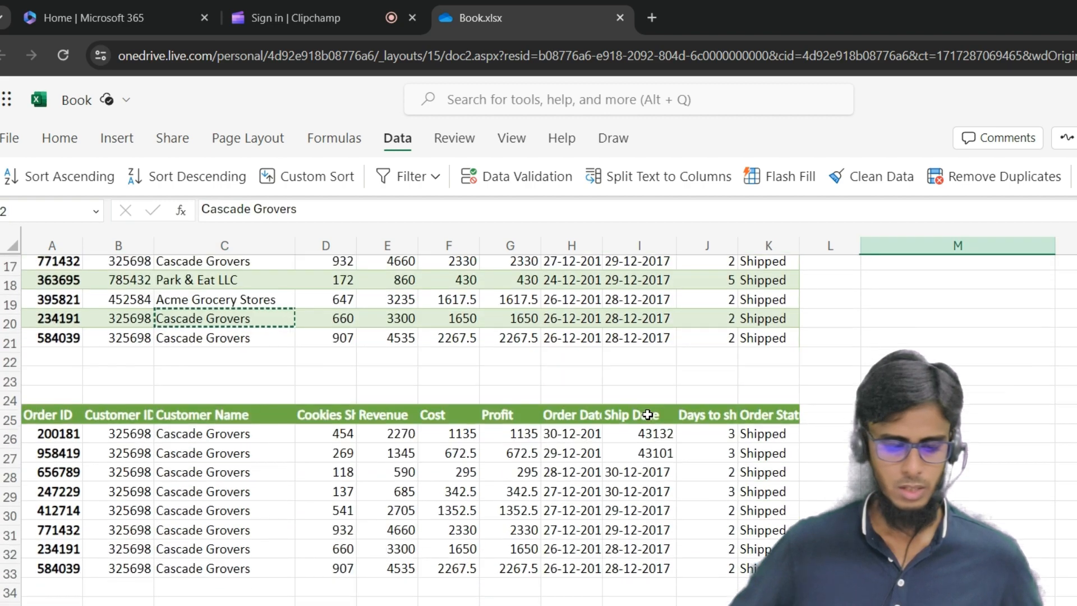
{"action": "left_click", "coordinate": [228, 437]}
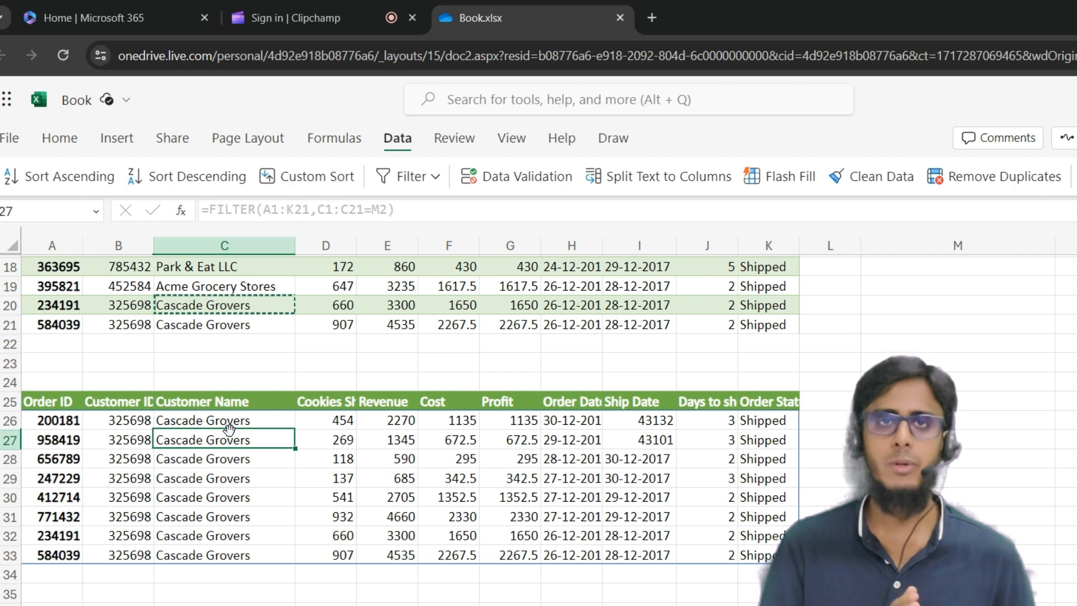